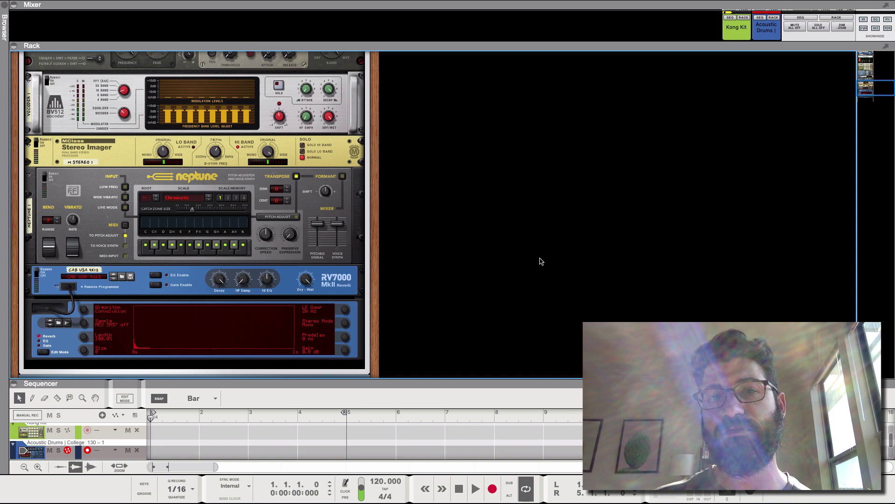
# Set the Kong kit's Bus FX slot to Bypass, removing the Tape Echo.
pyautogui.scroll(-15, 326, 261)
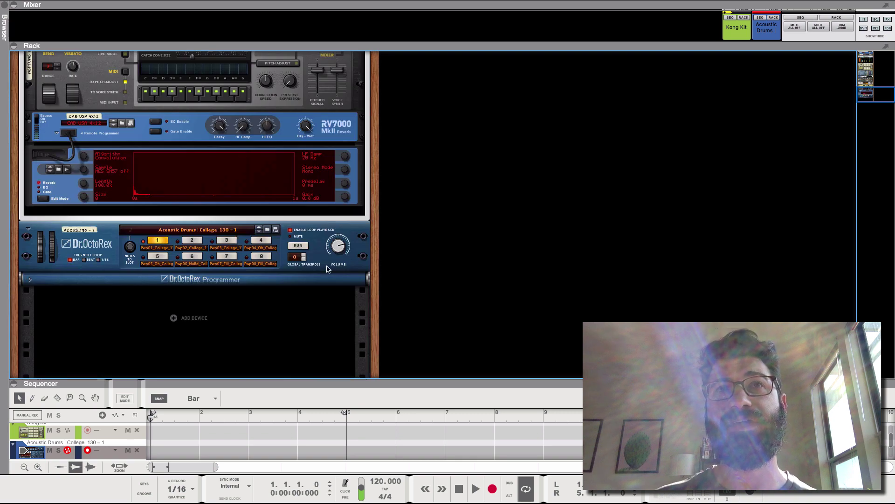
pyautogui.scroll(-5, 280, 259)
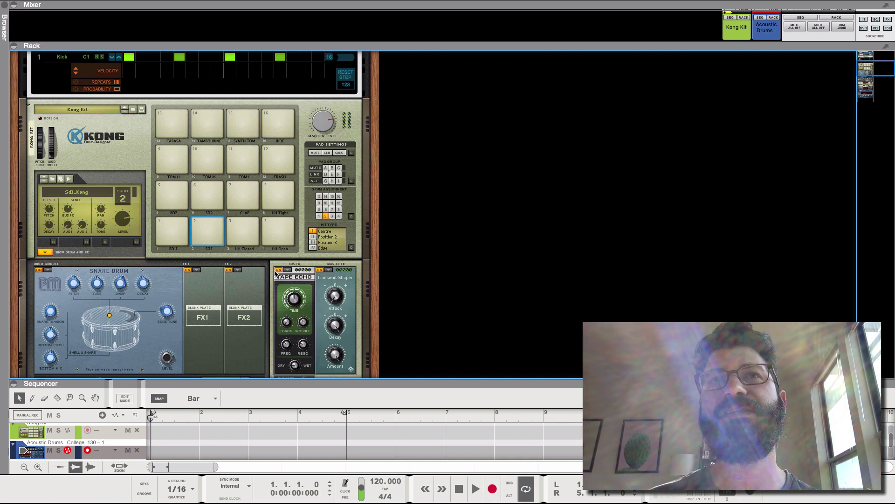
pyautogui.click(287, 272)
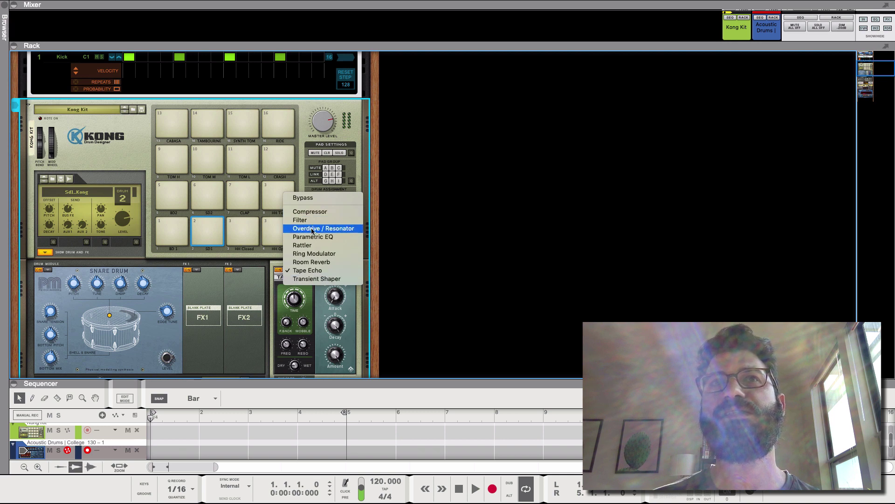
pyautogui.click(306, 200)
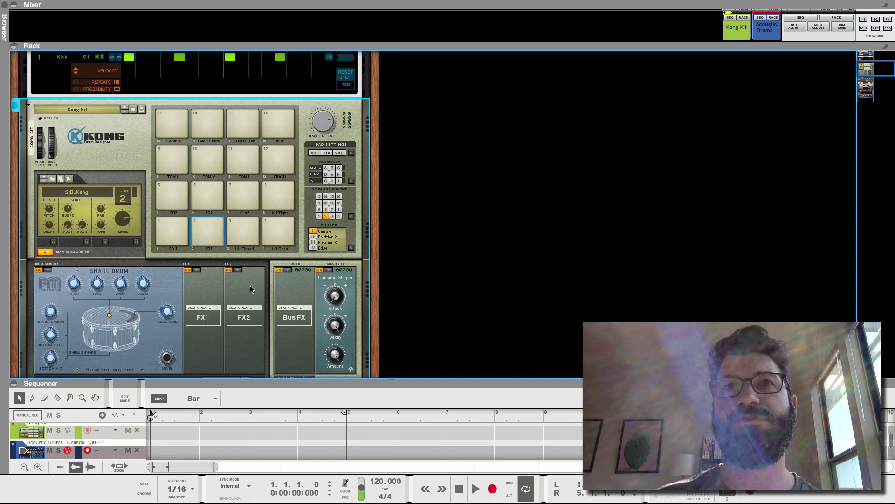
# Run the drum sequencer's Disco pattern through the Kong kit, then select Kong.
pyautogui.scroll(5, 294, 270)
pyautogui.scroll(-2, 284, 274)
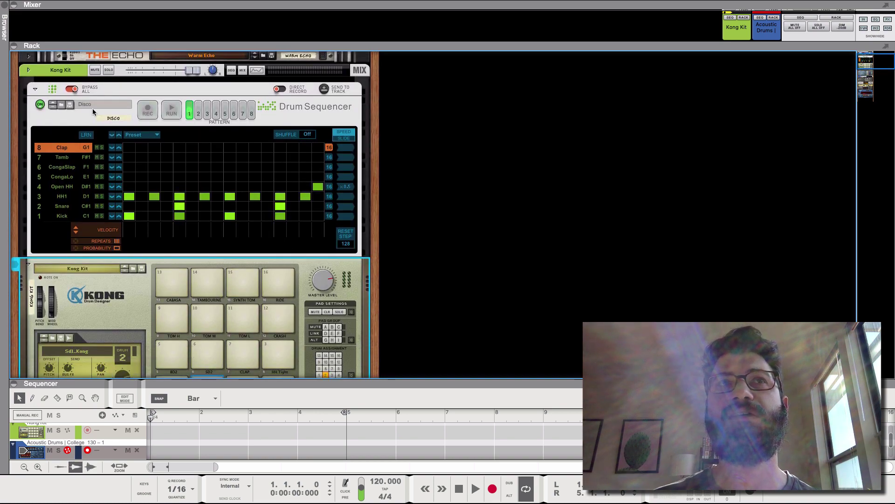
pyautogui.click(166, 115)
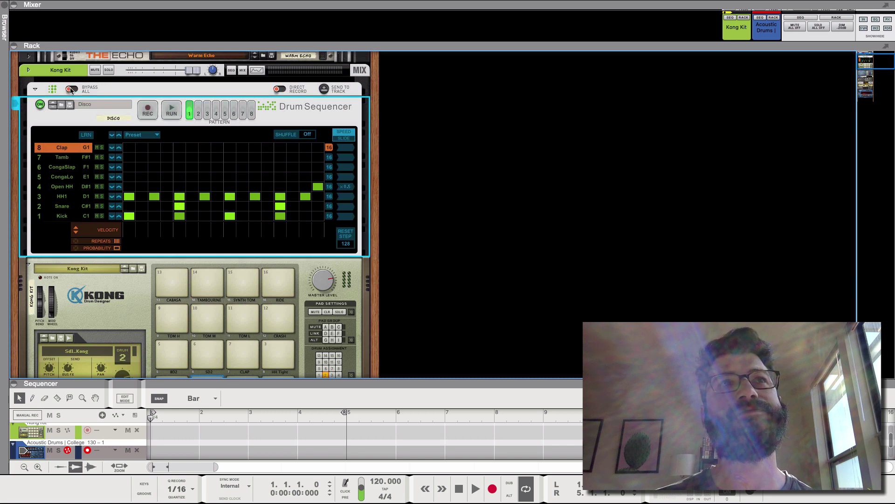
pyautogui.click(172, 110)
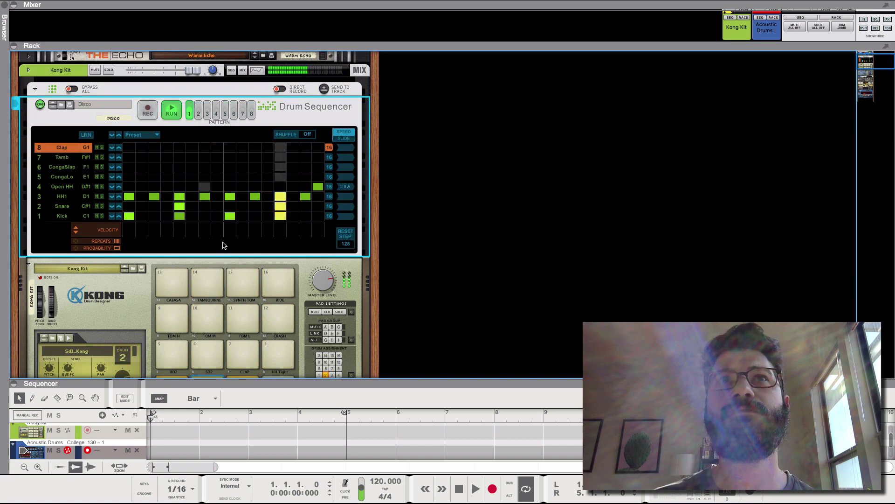
pyautogui.scroll(-10, 232, 256)
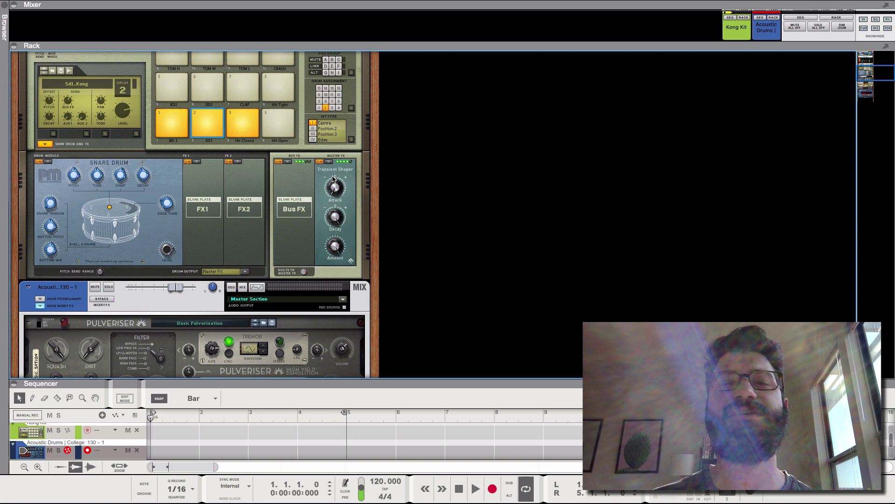
pyautogui.click(335, 187)
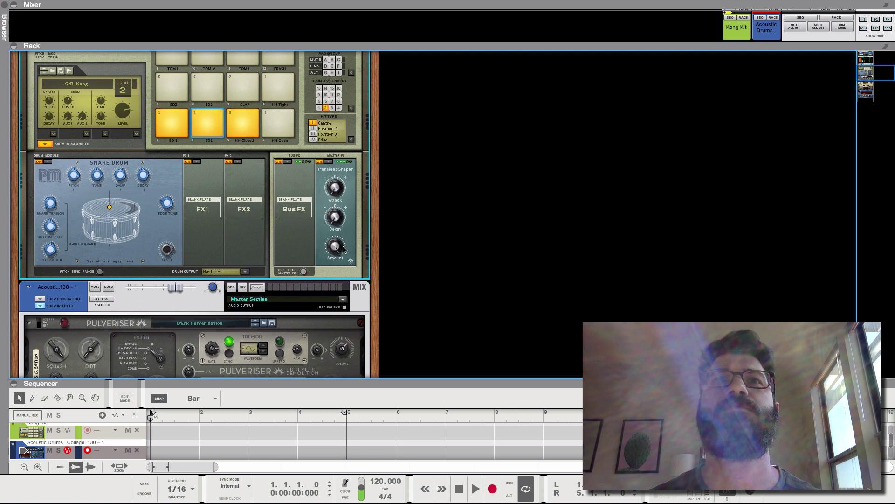
# Switch Kong's master effect from Transient Shaper to Compressor, then to Filter.
pyautogui.click(329, 161)
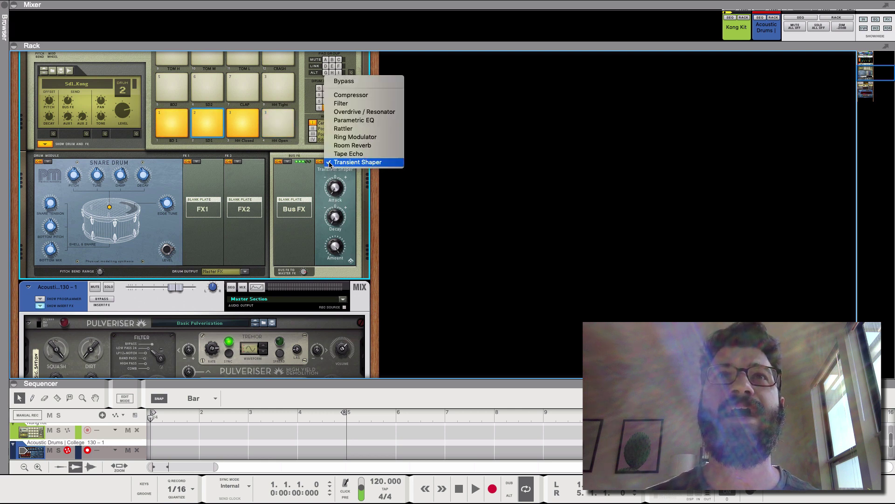
pyautogui.click(348, 96)
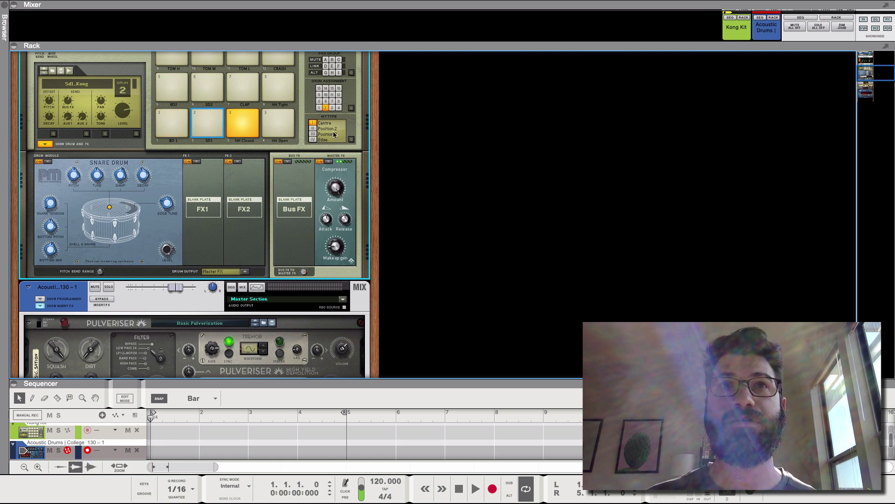
pyautogui.click(328, 162)
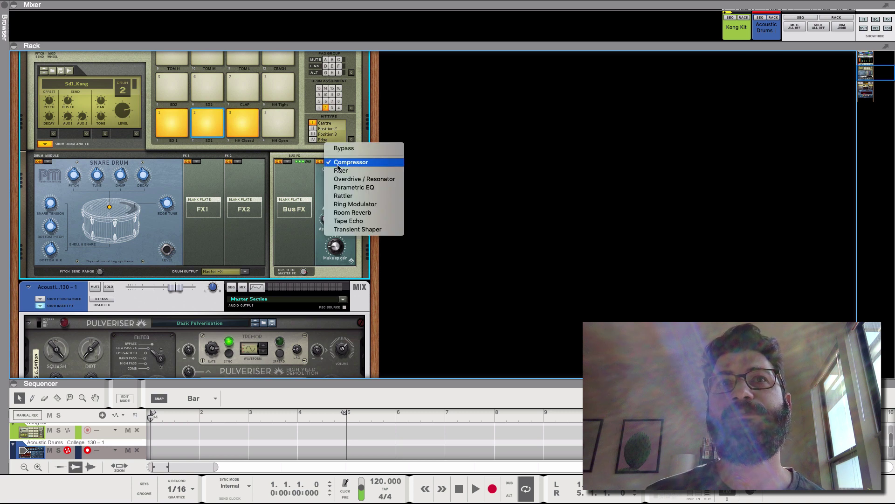
pyautogui.click(340, 170)
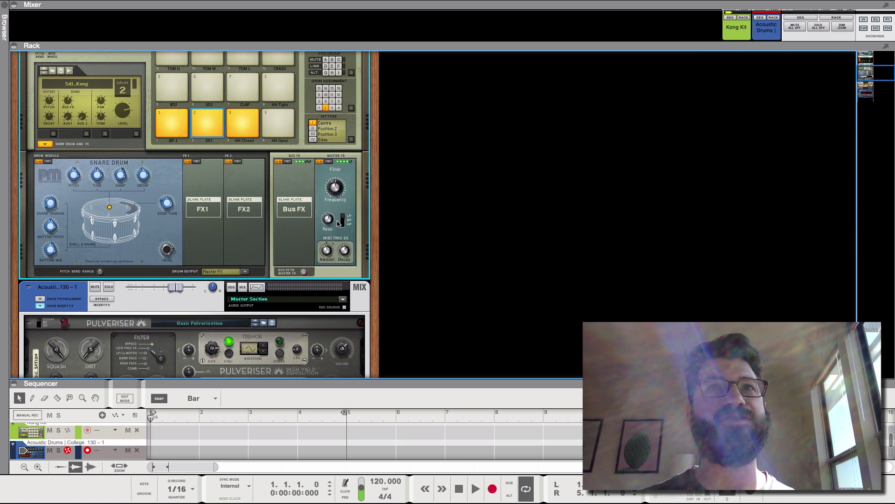
# Sweep the Filter frequency down to 17, then up to 121.
pyautogui.moveTo(336, 193)
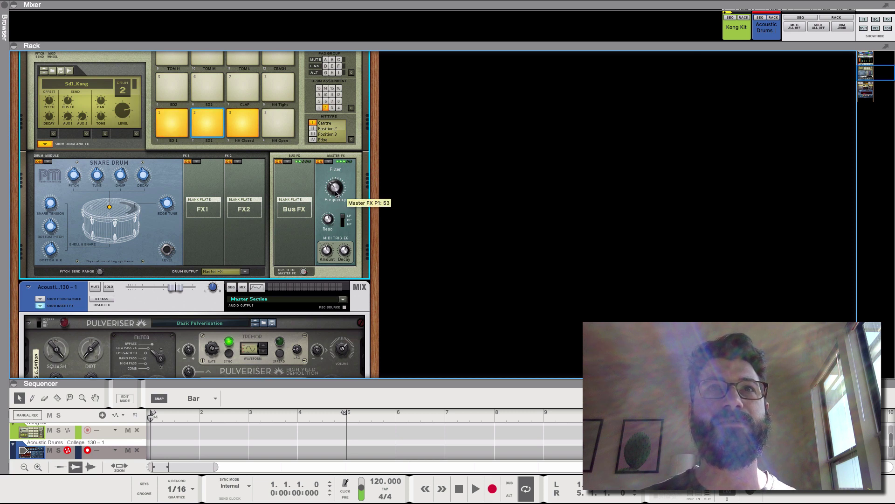
pyautogui.moveTo(335, 193)
pyautogui.mouseDown()
pyautogui.moveTo(339, 173)
pyautogui.moveTo(337, 200)
pyautogui.mouseUp()
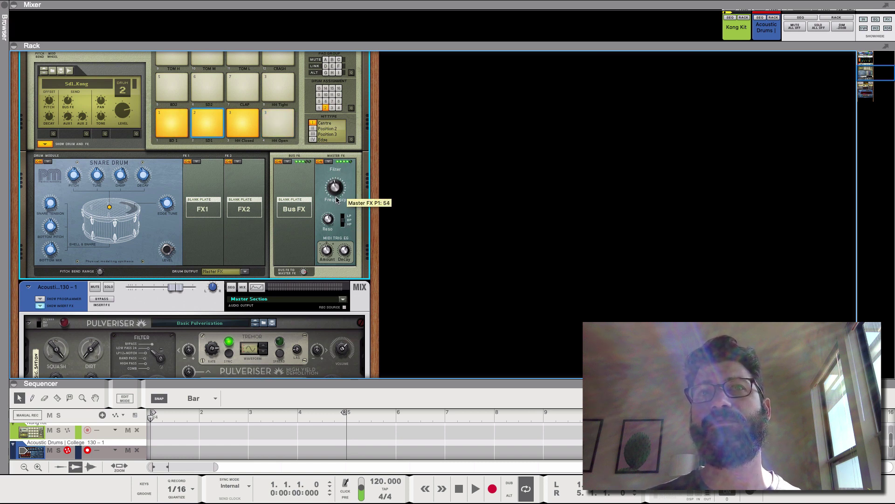
pyautogui.scroll(10, 336, 199)
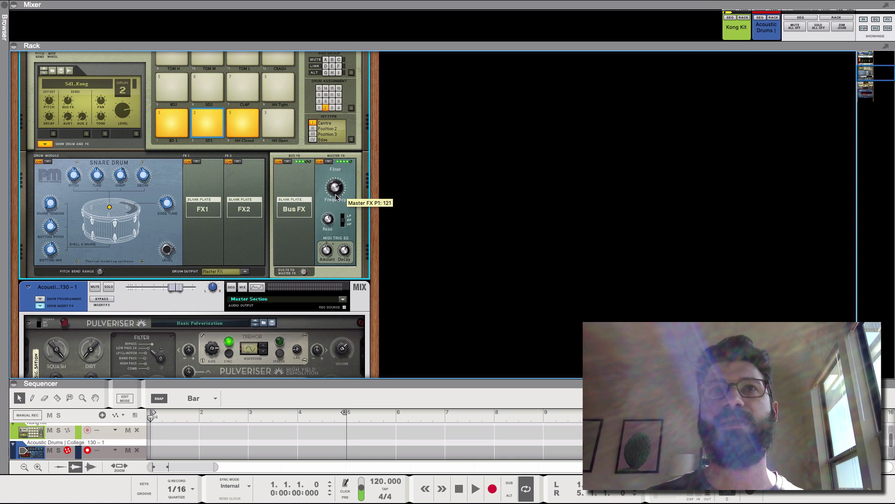
pyautogui.click(328, 162)
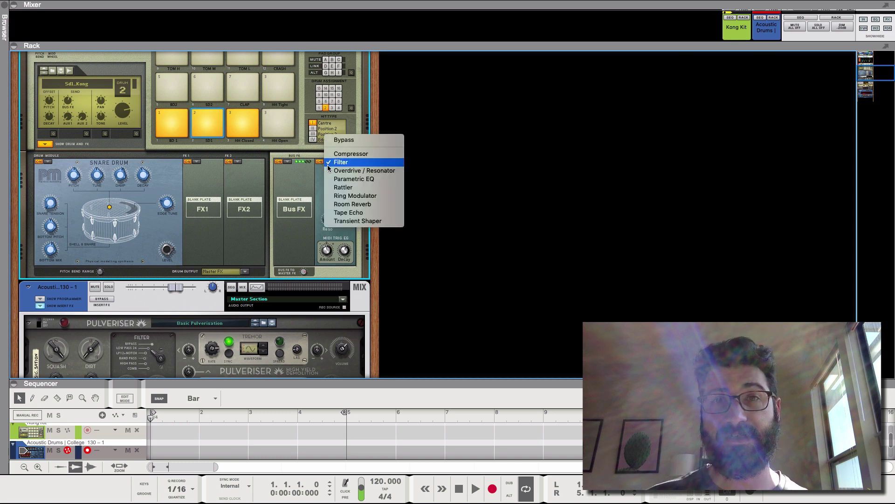
# Make Kong's master effect Overdrive / Resonator with model D and size 70.
pyautogui.click(332, 171)
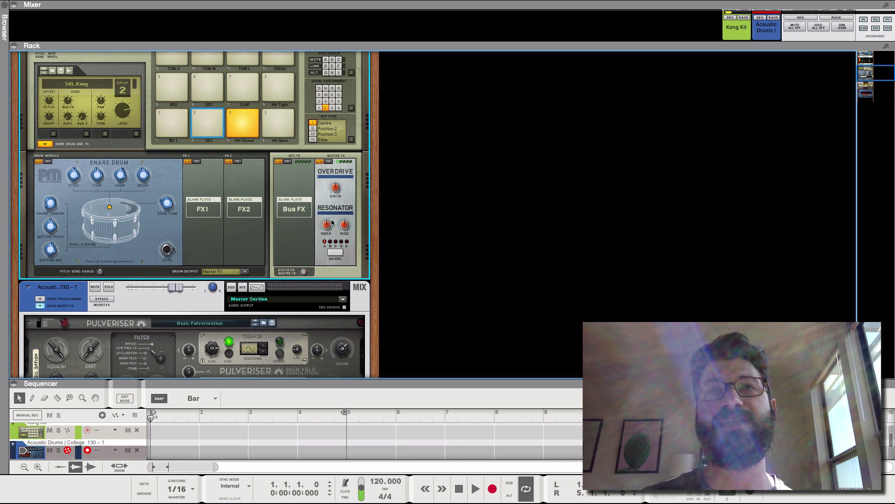
pyautogui.click(342, 242)
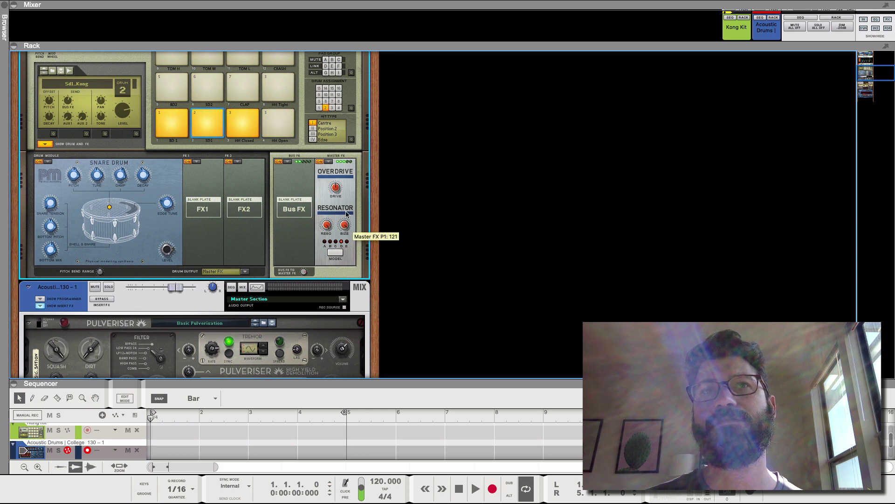
pyautogui.moveTo(345, 225); pyautogui.dragTo(346, 236)
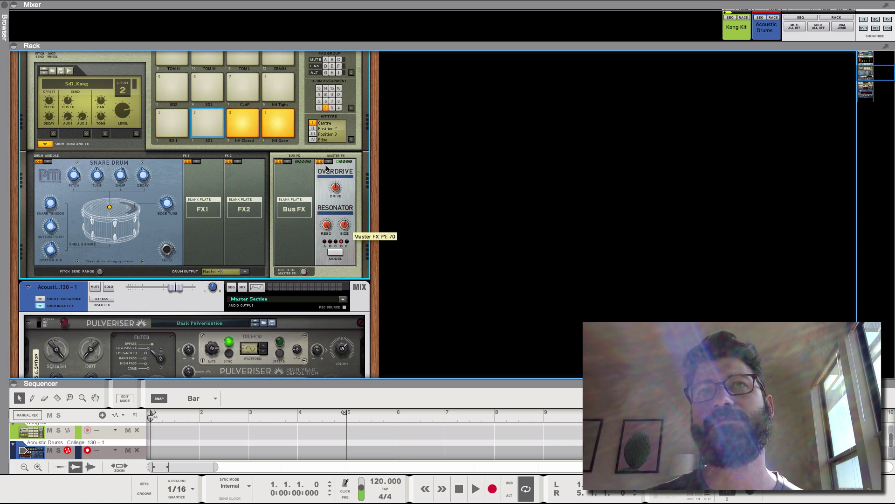
pyautogui.click(346, 242)
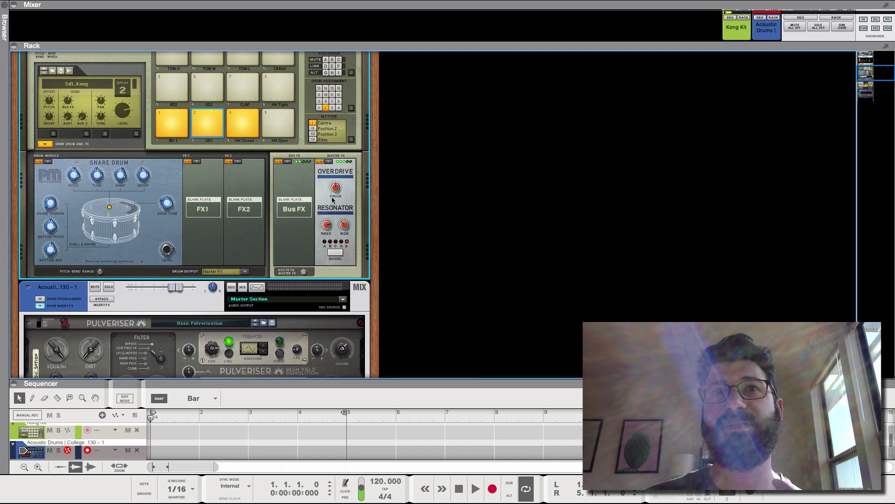
# Swap Kong's master effect to Parametric EQ, then to Rattler.
pyautogui.click(329, 161)
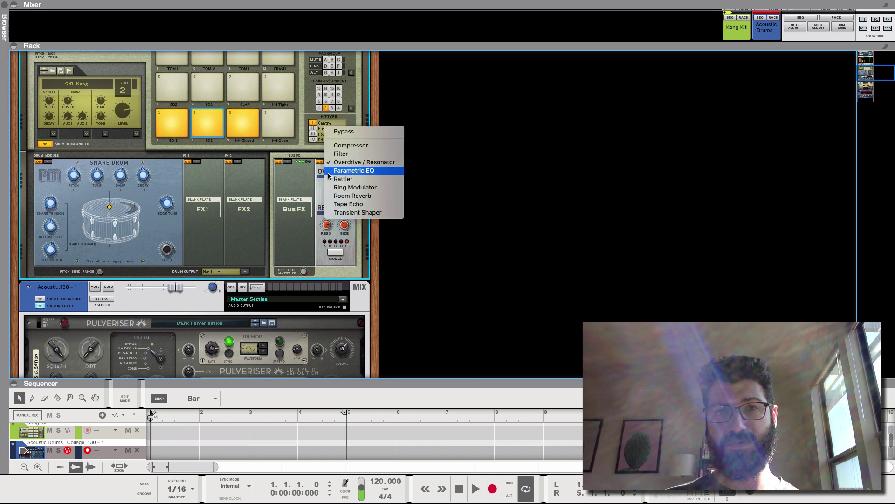
pyautogui.click(337, 171)
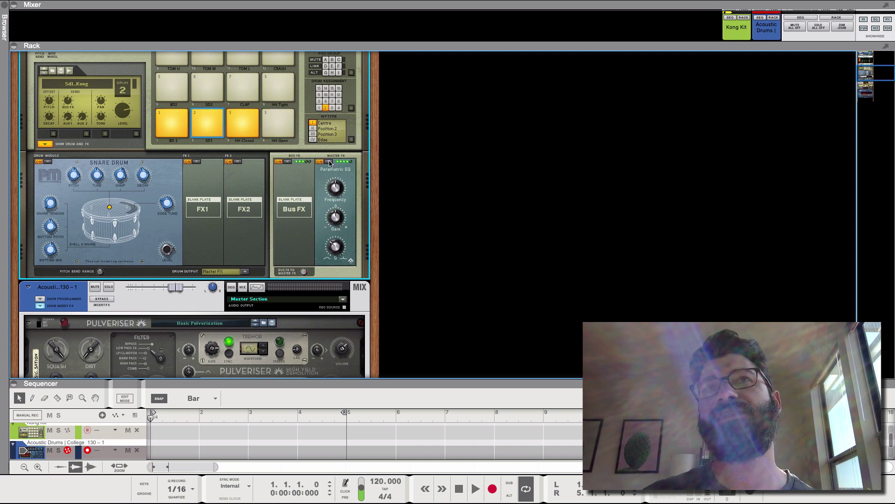
pyautogui.click(329, 162)
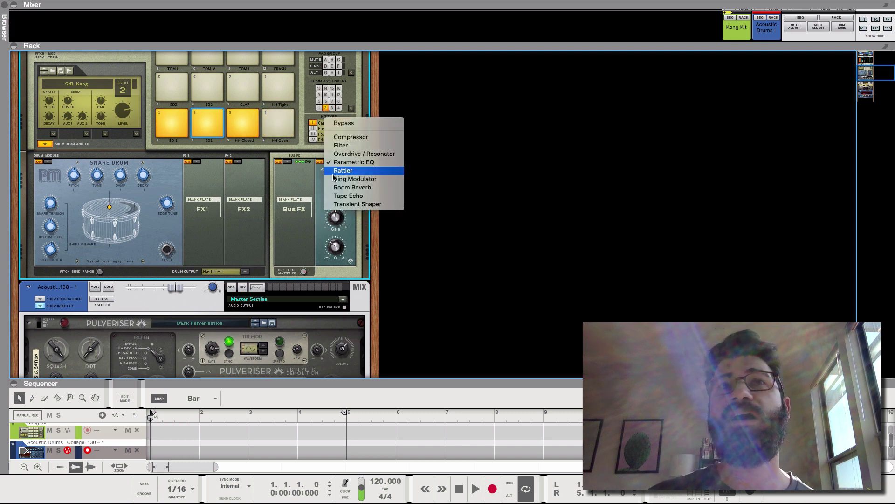
pyautogui.click(335, 171)
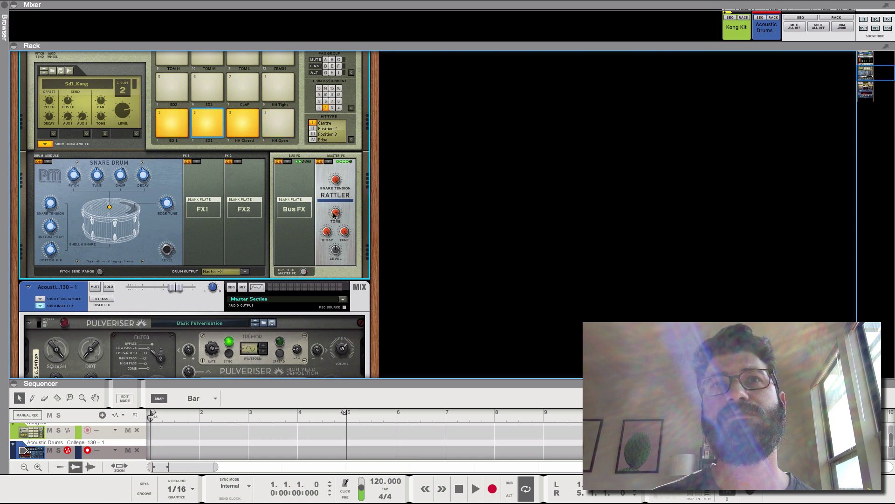
# Turn the Rattler's tone down to 33.
pyautogui.moveTo(332, 225)
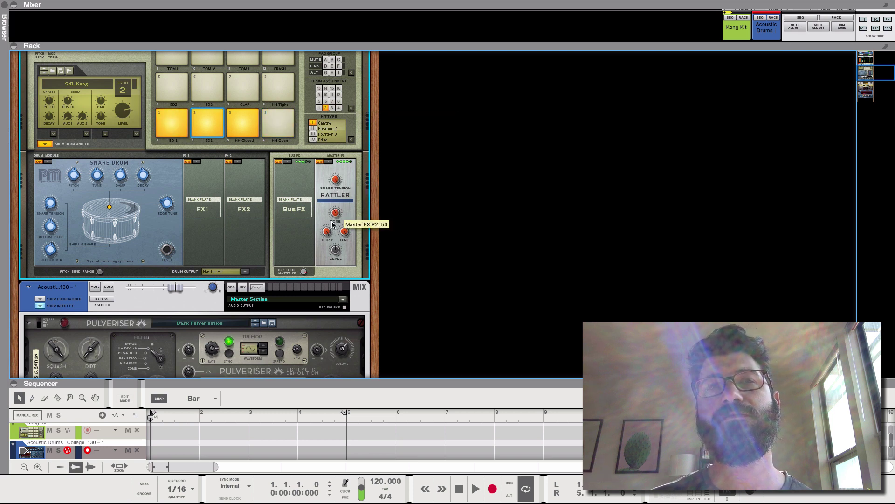
pyautogui.moveTo(332, 224); pyautogui.dragTo(336, 236)
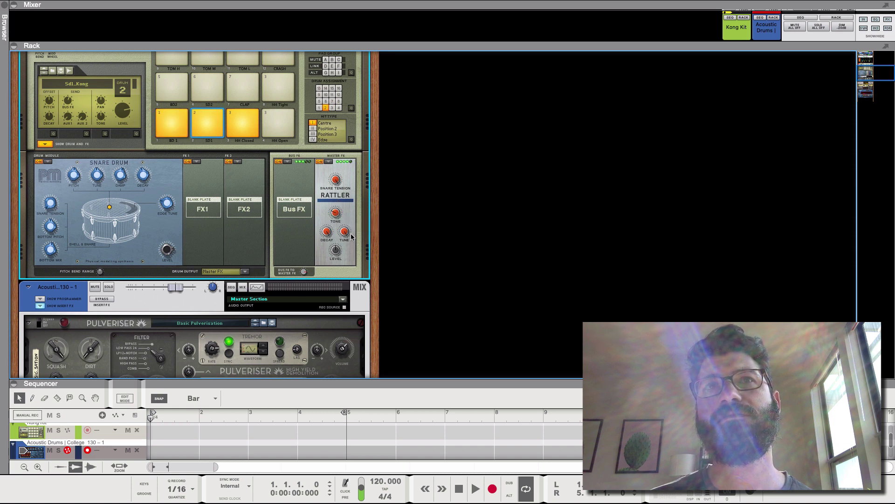
pyautogui.moveTo(347, 233)
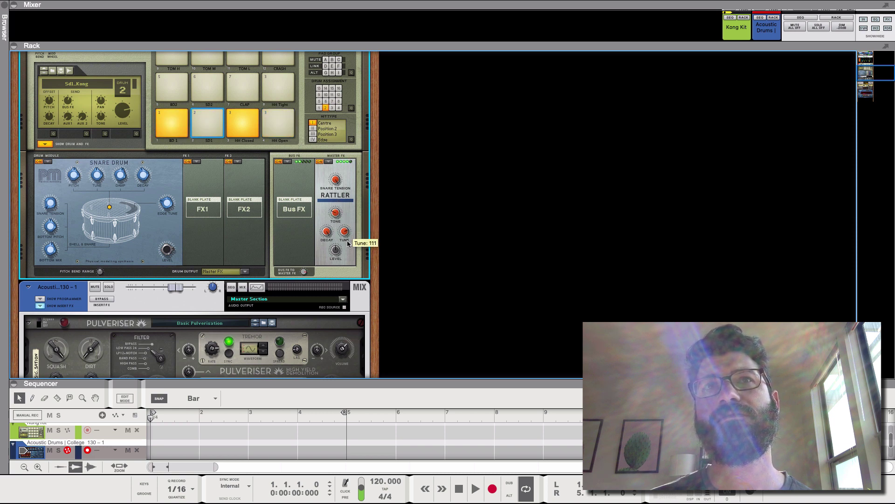
# Replace the Rattler with the Ring Modulator as Kong's master effect.
pyautogui.click(330, 162)
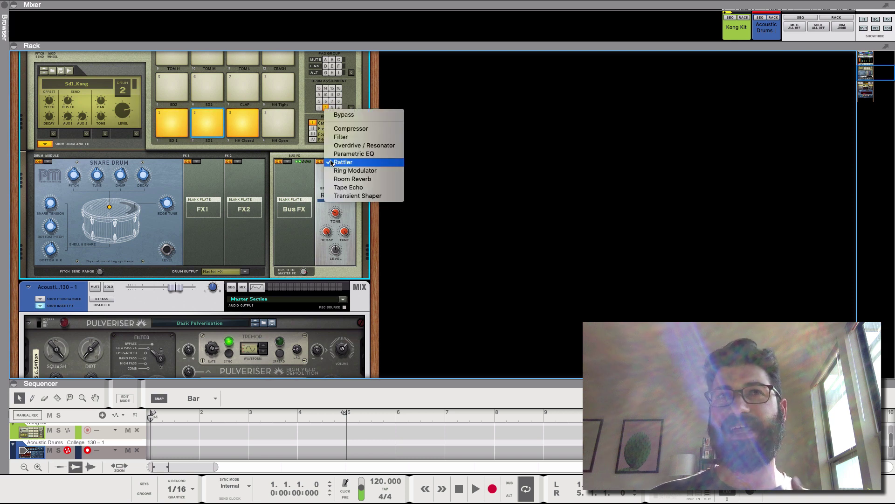
pyautogui.click(363, 171)
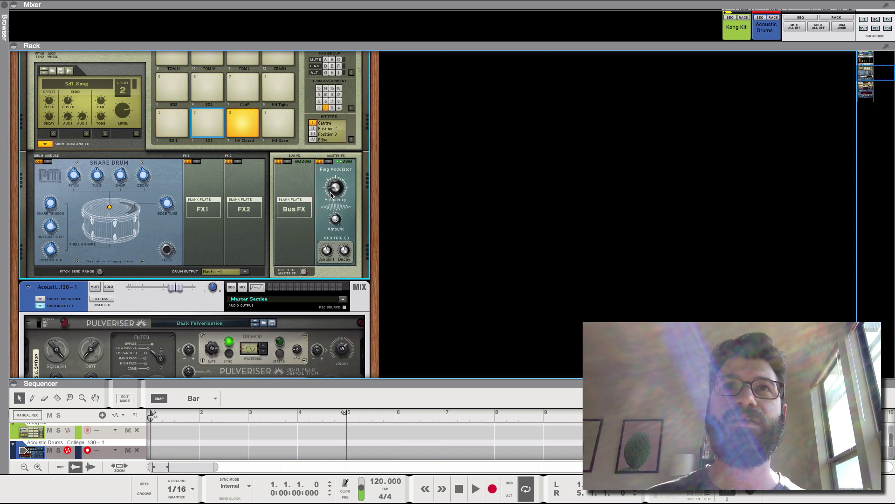
pyautogui.moveTo(335, 186)
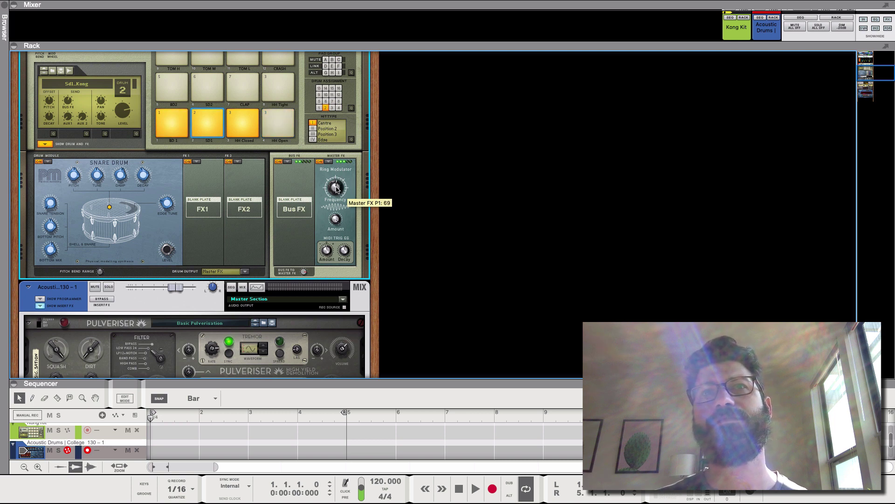
# Start playback to hear the Ring Modulator on the Kong kit.
pyautogui.moveTo(339, 224)
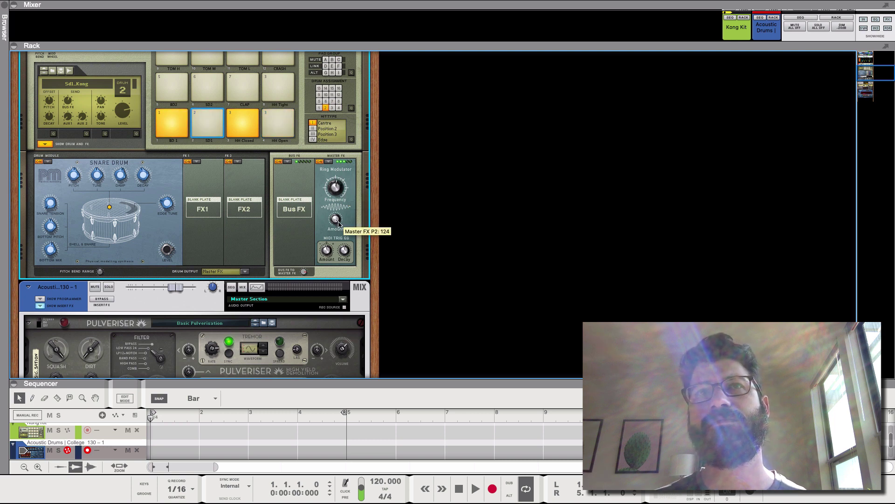
pyautogui.click(329, 161)
pyautogui.press('Escape')
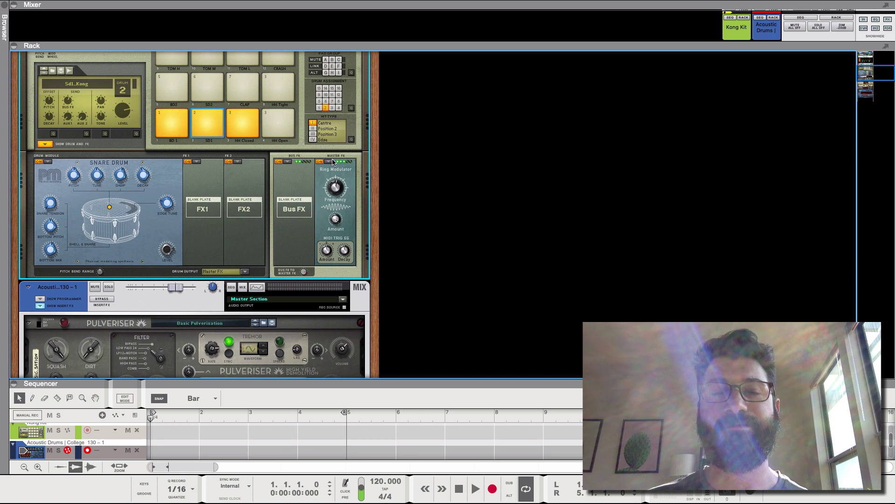
pyautogui.press('space')
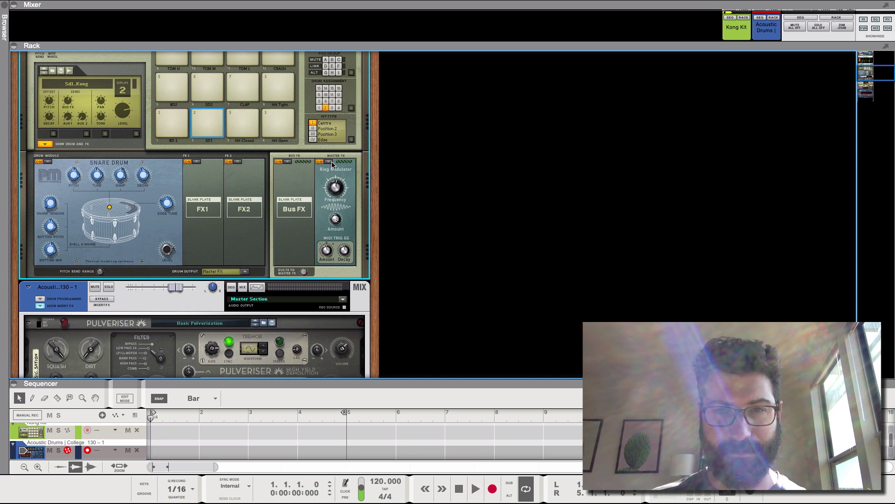
pyautogui.click(330, 162)
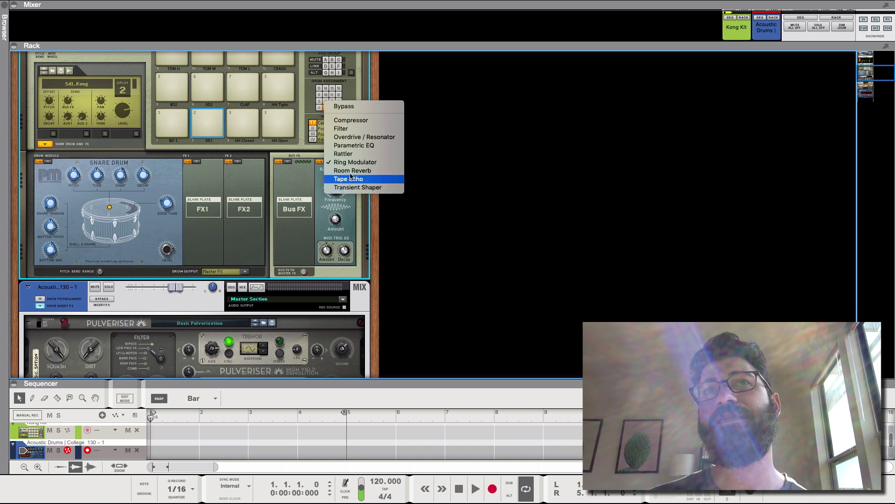
pyautogui.click(295, 239)
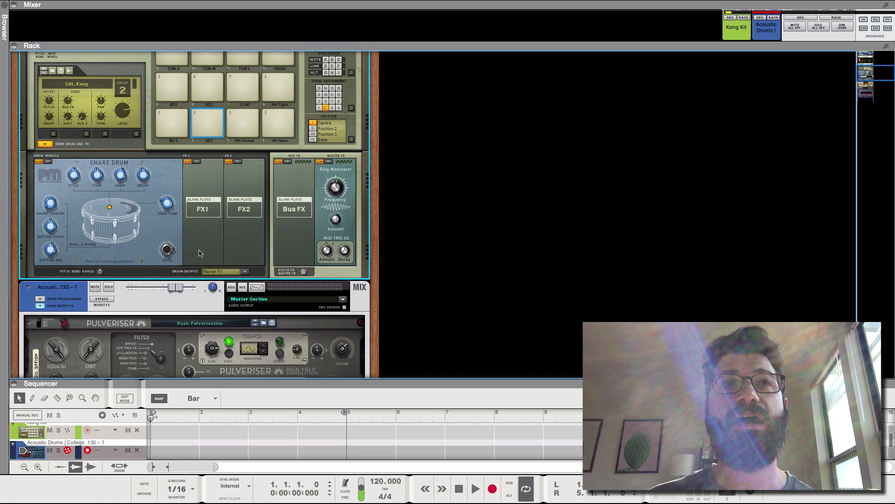
# Run Dr.OctoRex's Acoustic Drums College 130-1 loop.
pyautogui.scroll(-10, 154, 273)
pyautogui.scroll(10, 145, 274)
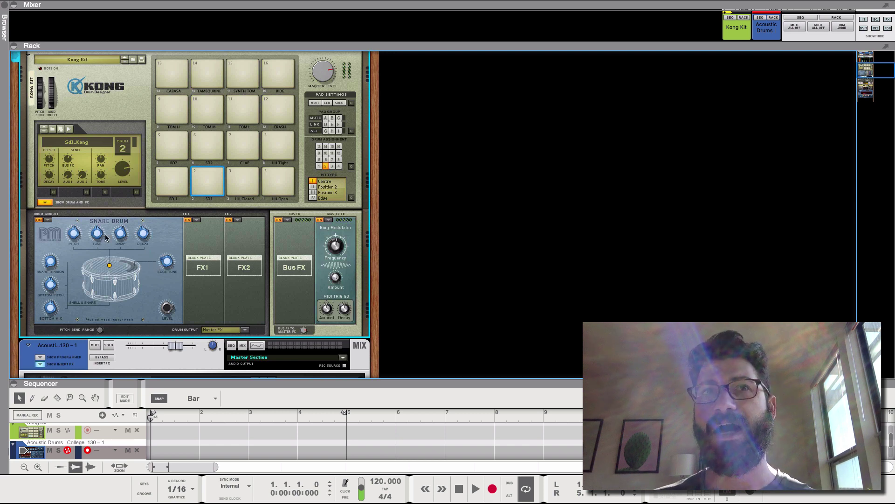
pyautogui.scroll(-10, 176, 236)
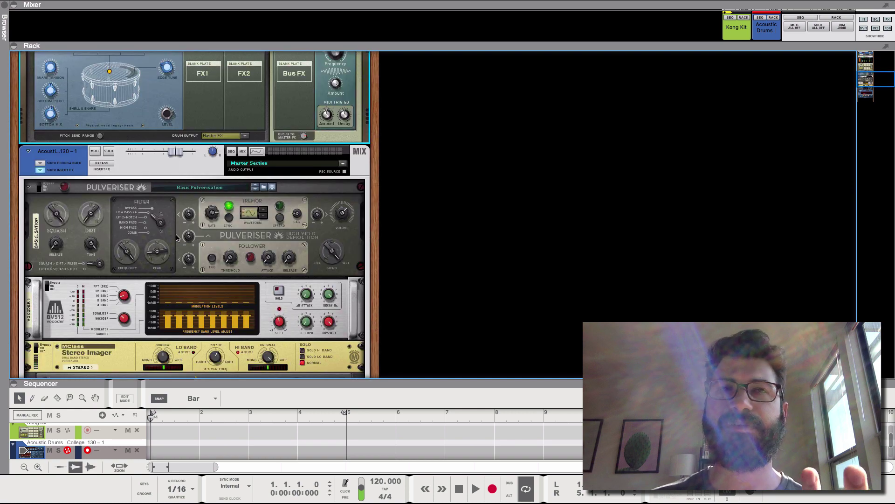
pyautogui.scroll(2, 177, 237)
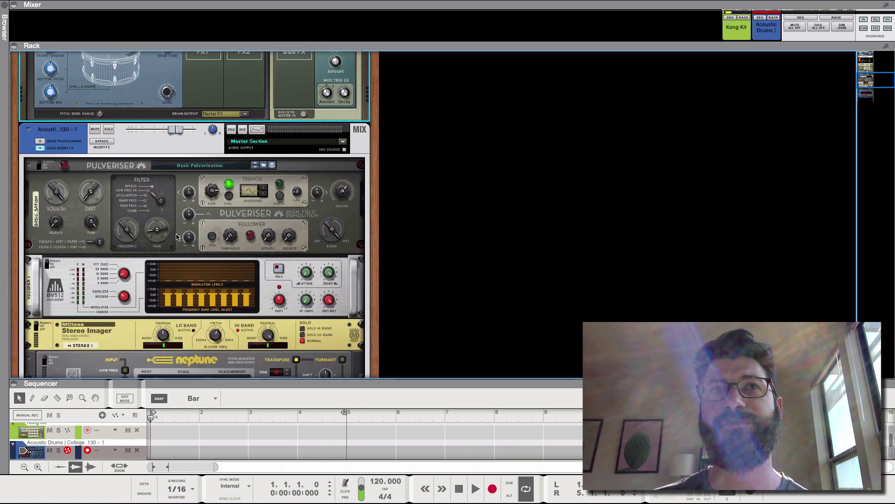
pyautogui.scroll(-7, 140, 178)
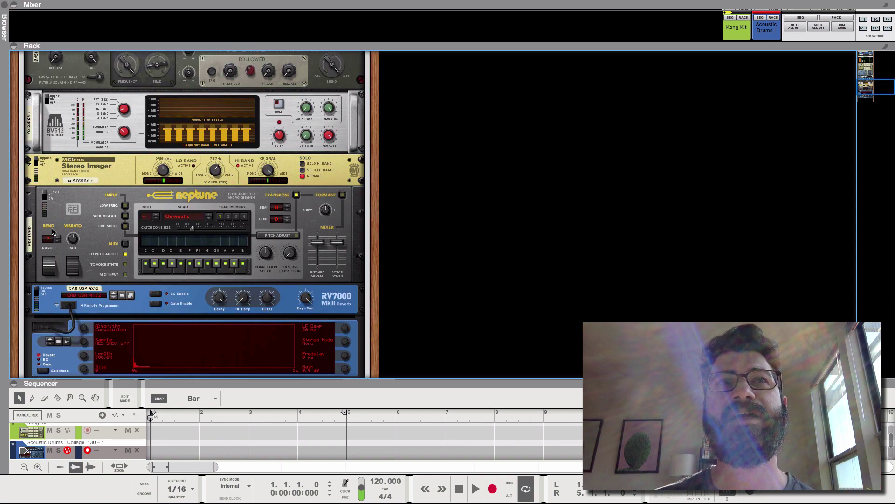
pyautogui.scroll(3, 210, 183)
pyautogui.scroll(-7, 210, 182)
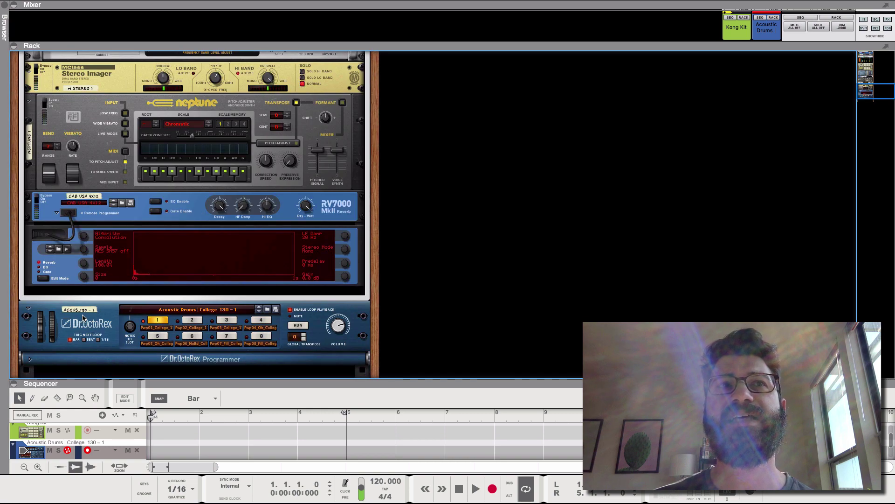
pyautogui.scroll(-4, 353, 305)
pyautogui.scroll(20, 159, 215)
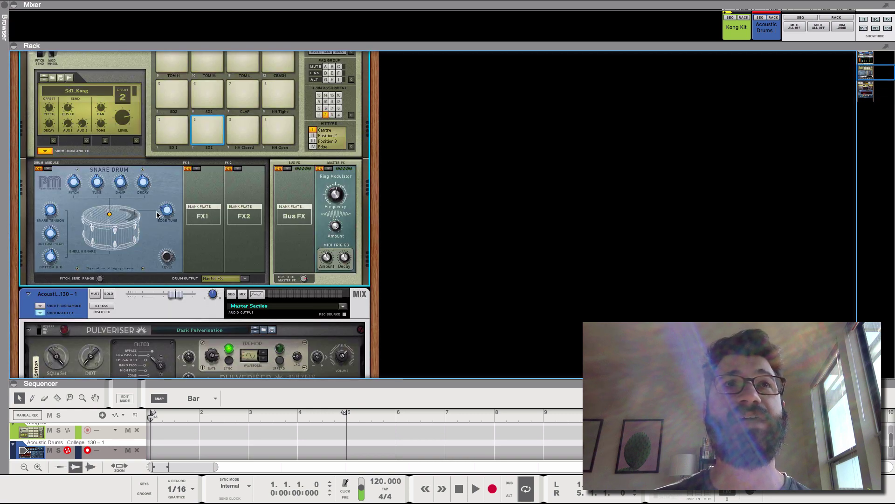
pyautogui.scroll(-1, 138, 334)
pyautogui.scroll(-2, 138, 335)
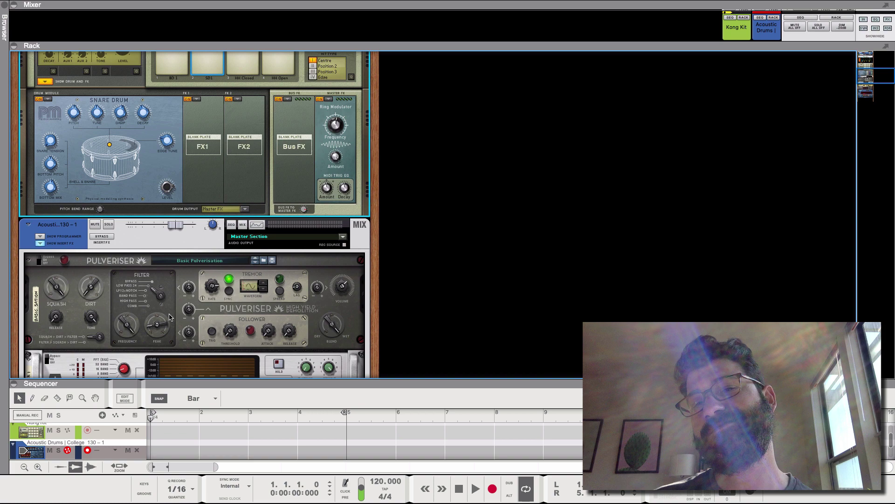
pyautogui.scroll(-7, 159, 321)
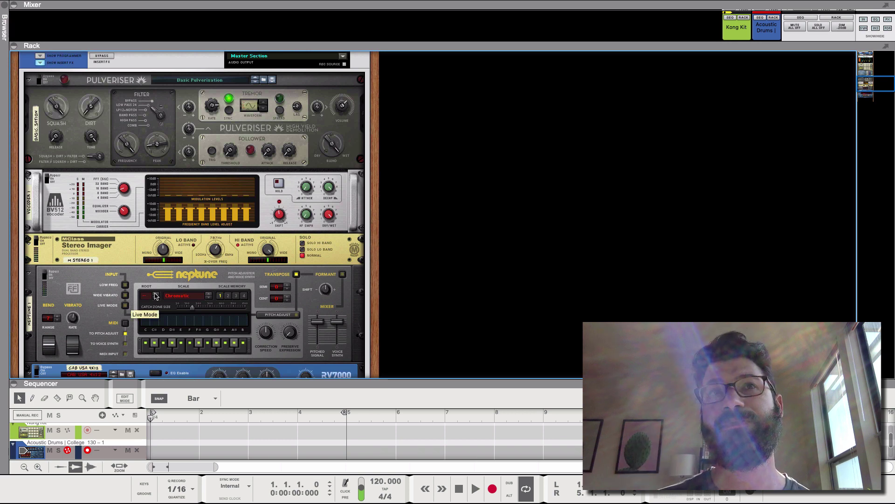
pyautogui.scroll(-5, 156, 297)
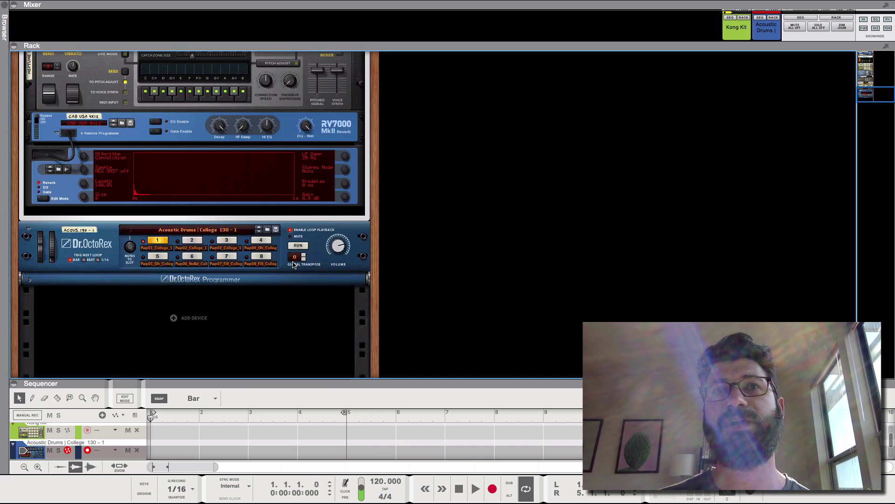
pyautogui.click(298, 245)
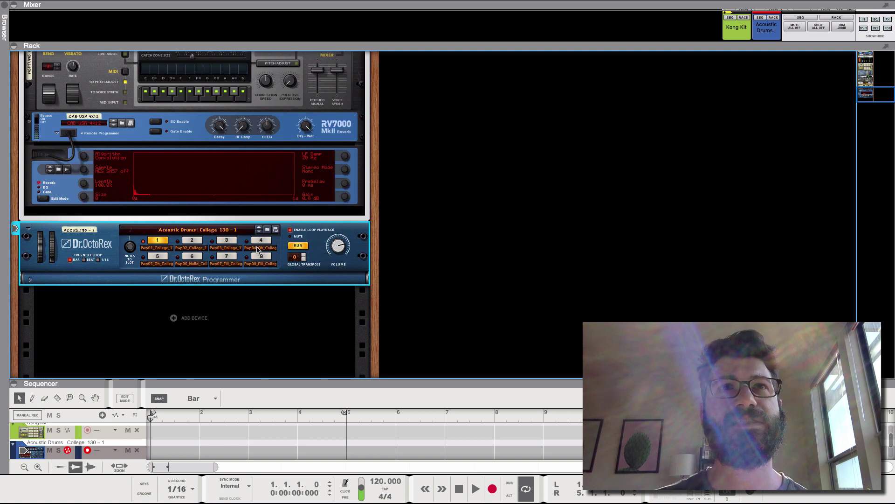
pyautogui.moveTo(337, 246)
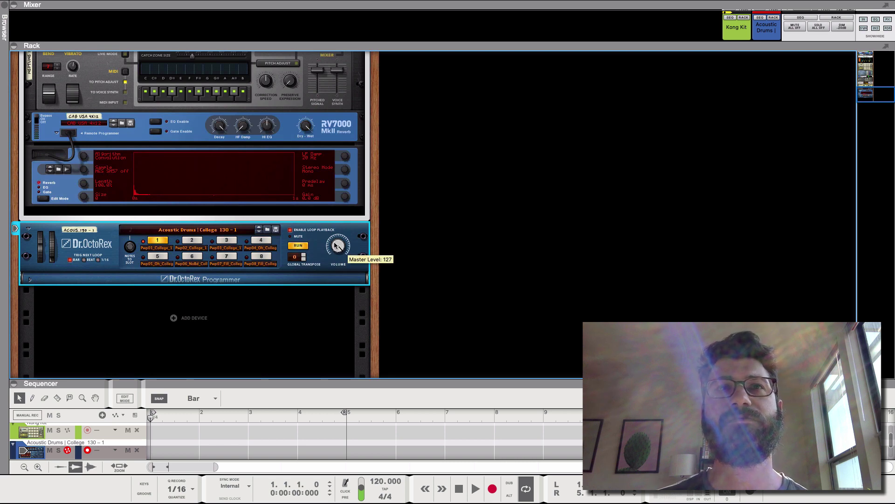
# Switch the Pulveriser from bypassed to on and raise Squash to 58%.
pyautogui.scroll(5, 232, 254)
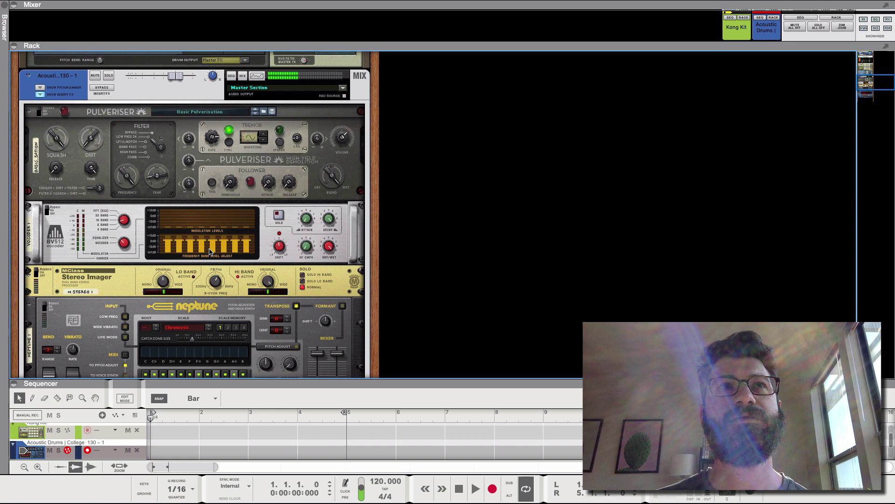
pyautogui.click(38, 114)
pyautogui.click(37, 114)
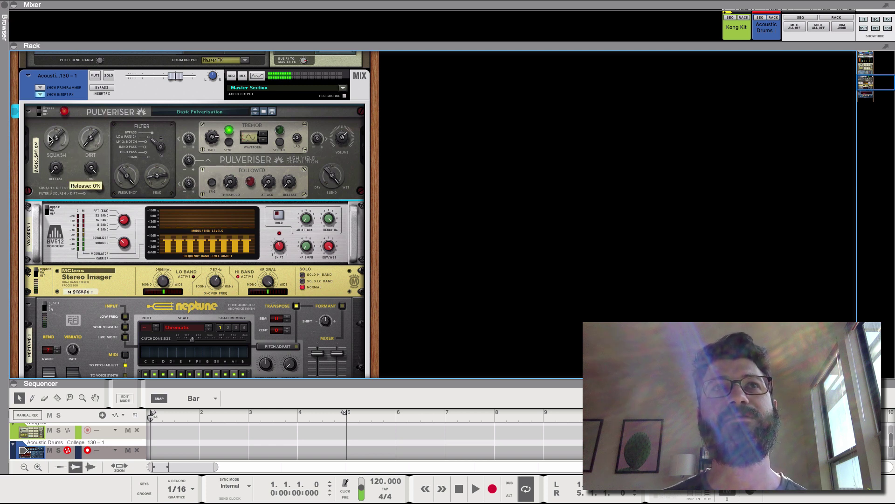
pyautogui.moveTo(55, 161); pyautogui.dragTo(59, 137)
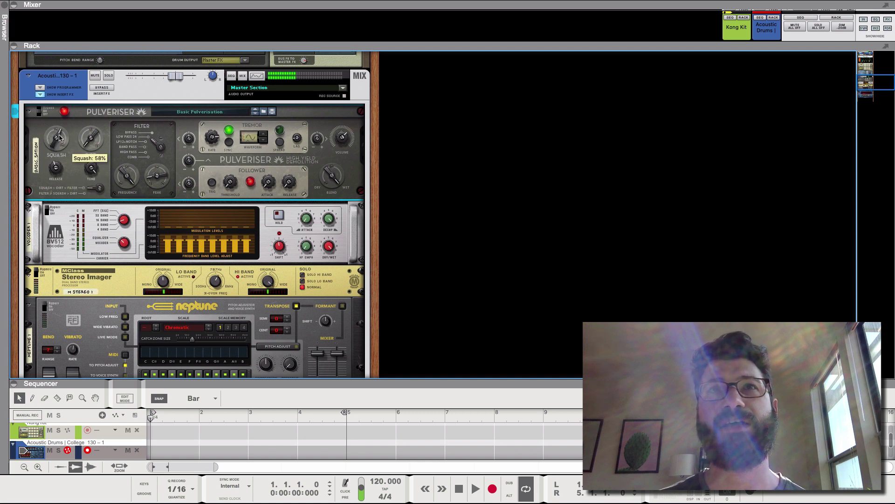
# Adjust the Pulveriser's blend, raise Dirt to 54%, and set Tremor to Volume to -100%.
pyautogui.moveTo(333, 177); pyautogui.dragTo(327, 154)
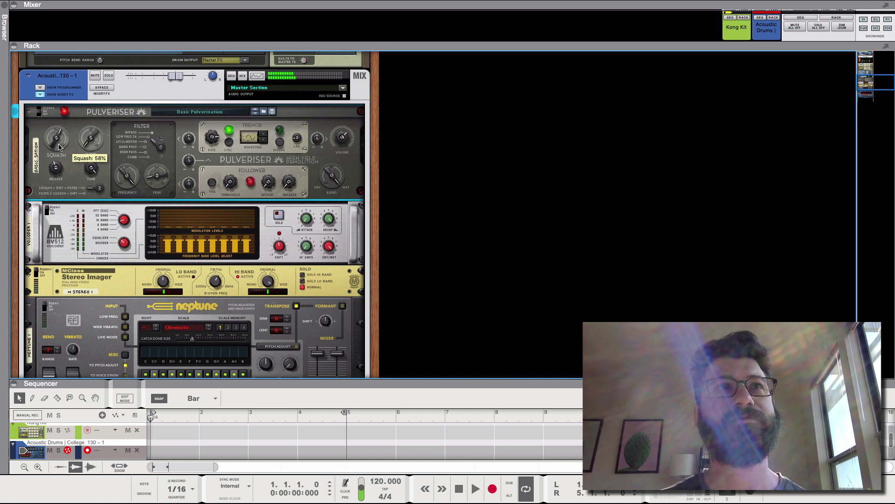
pyautogui.moveTo(91, 147); pyautogui.dragTo(59, 128)
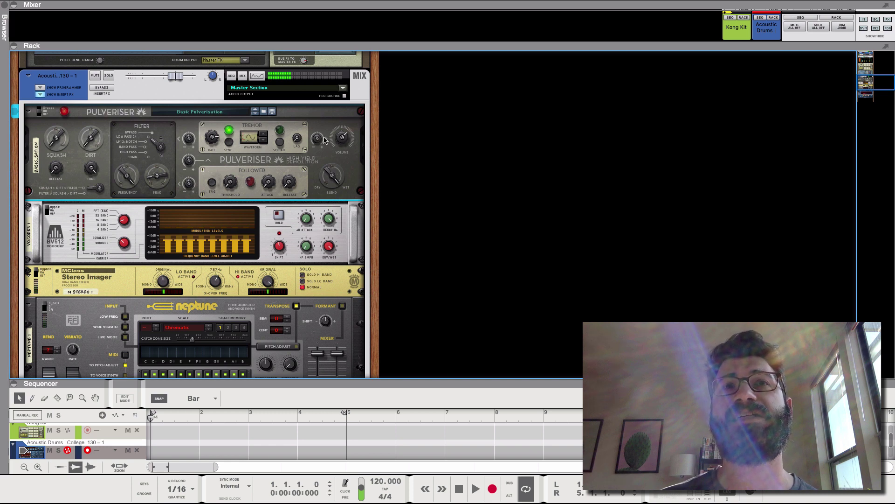
pyautogui.moveTo(316, 139); pyautogui.dragTo(314, 150)
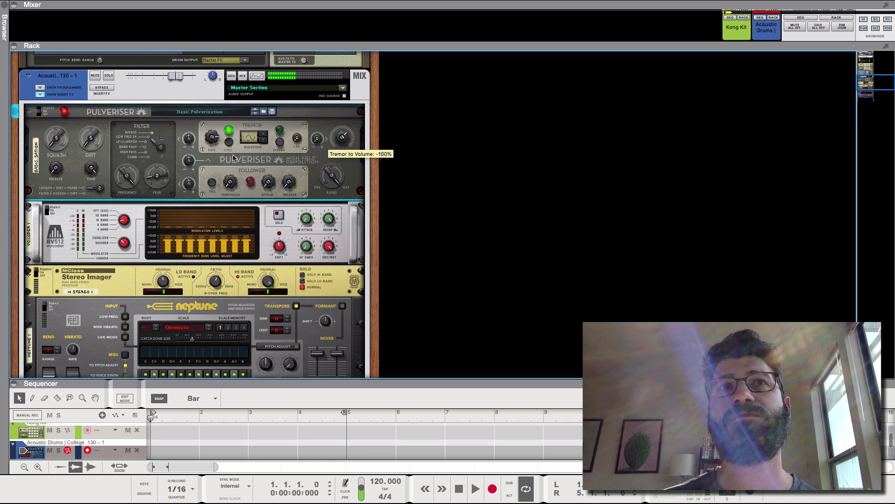
pyautogui.moveTo(212, 142)
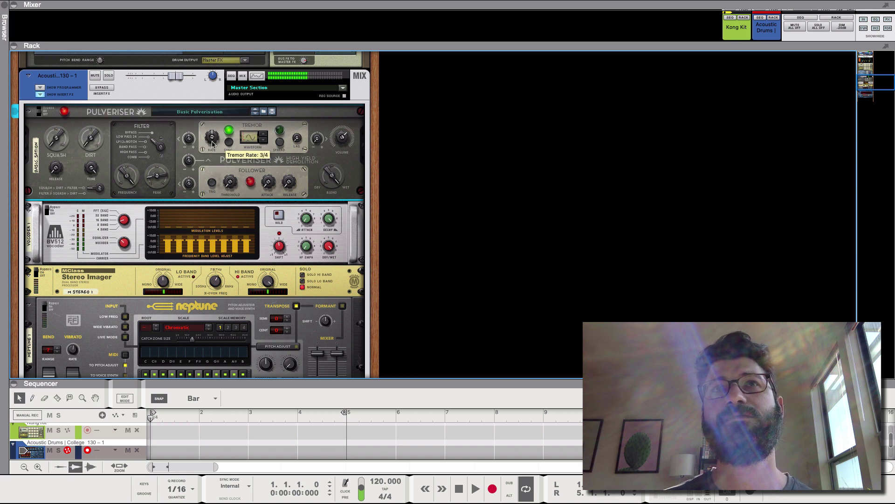
pyautogui.moveTo(244, 140)
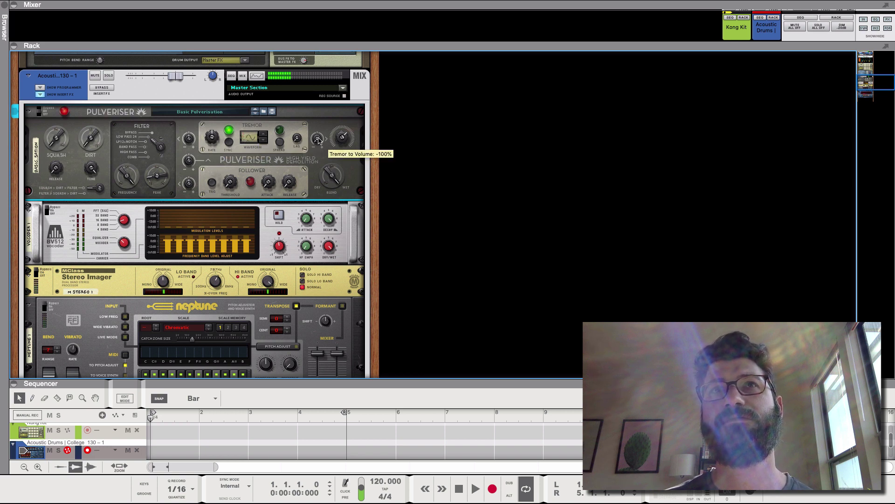
# Load 'Ac Guitar | Open Strums Key of A 90 bpm' into Dr.OctoRex.
pyautogui.scroll(-4, 177, 254)
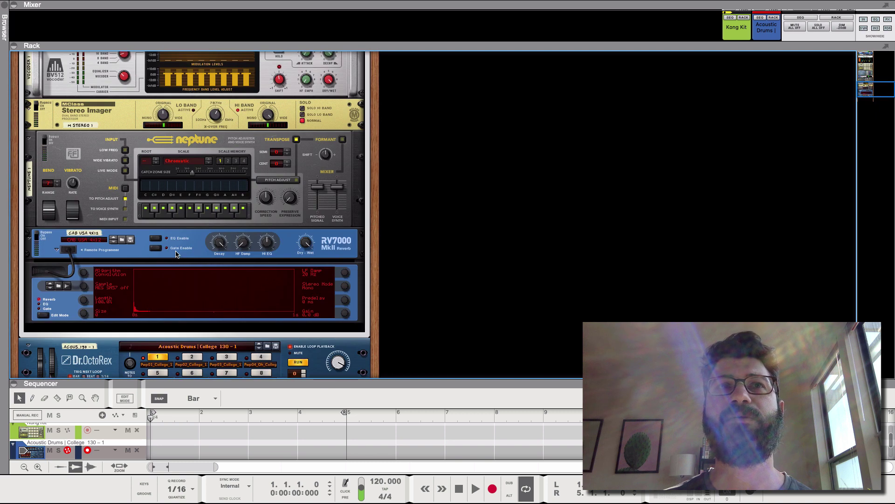
pyautogui.click(260, 346)
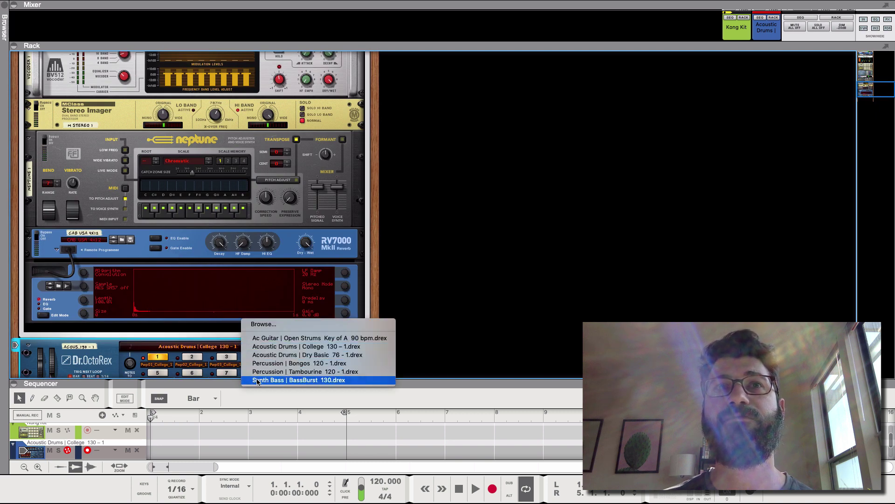
pyautogui.click(271, 337)
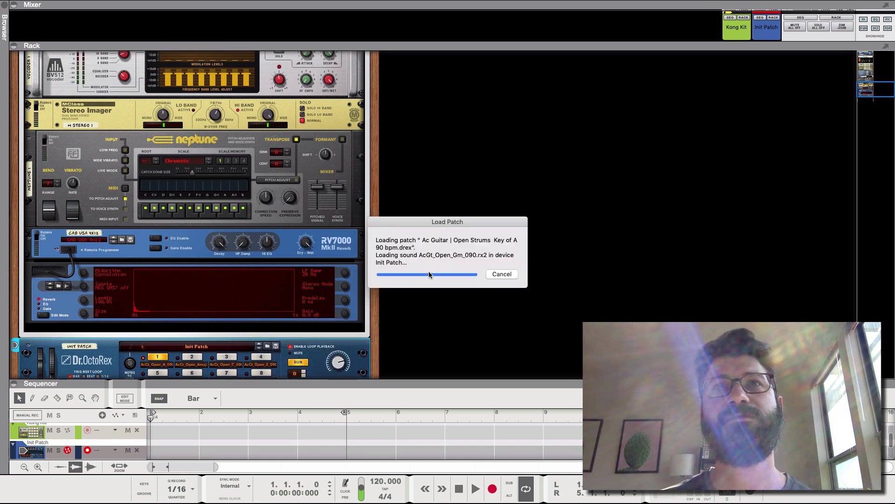
pyautogui.scroll(10, 354, 236)
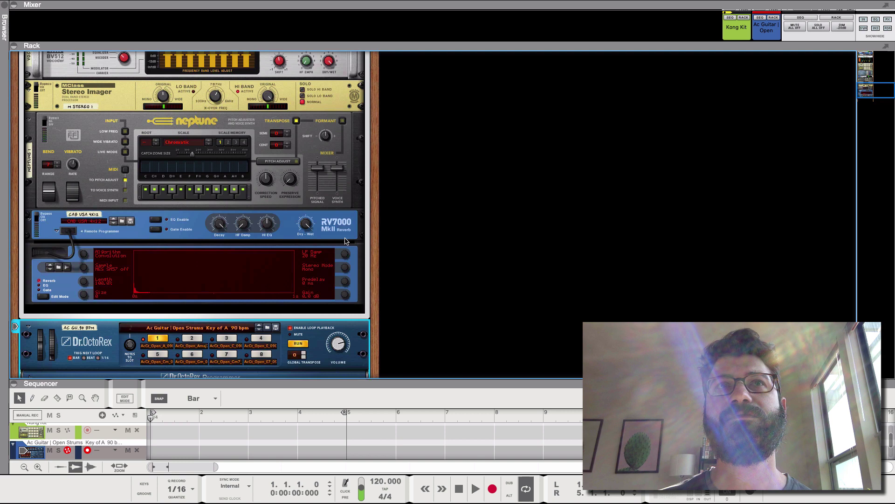
# Set the Pulveriser's Tremor Lag to 24% and ease Tremor to Volume to -44%.
pyautogui.click(219, 292)
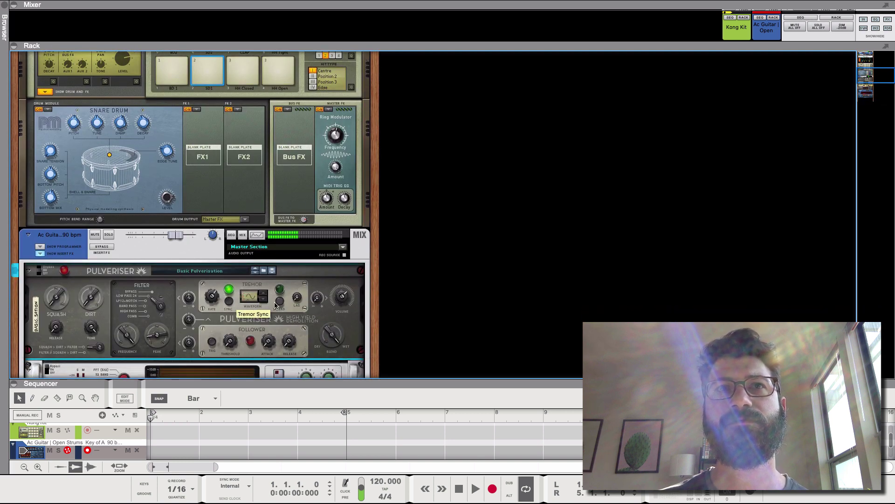
pyautogui.moveTo(325, 301); pyautogui.dragTo(319, 297)
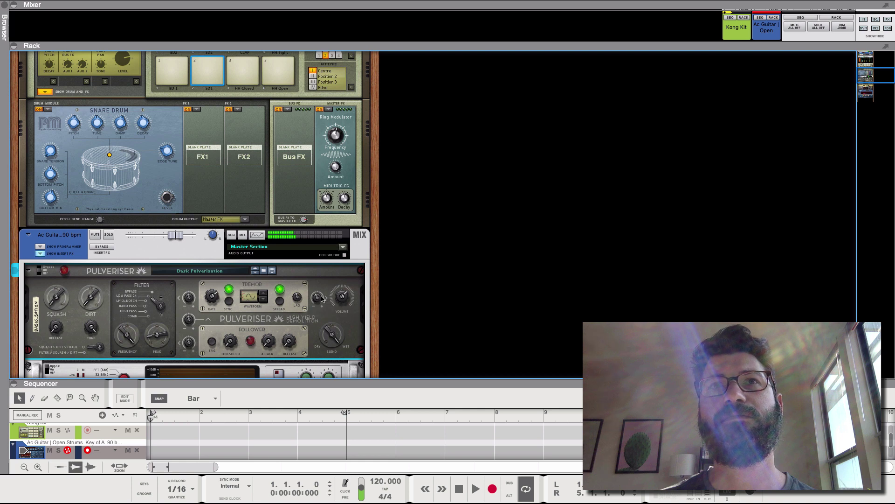
pyautogui.moveTo(318, 302)
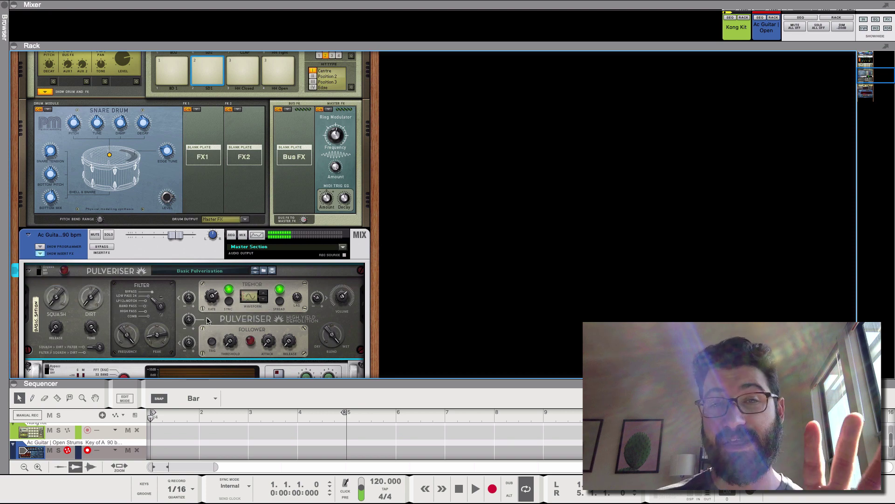
# On the BV512 Vocoder, pull the Band 7 level down and raise the Band Count.
pyautogui.scroll(-5, 164, 308)
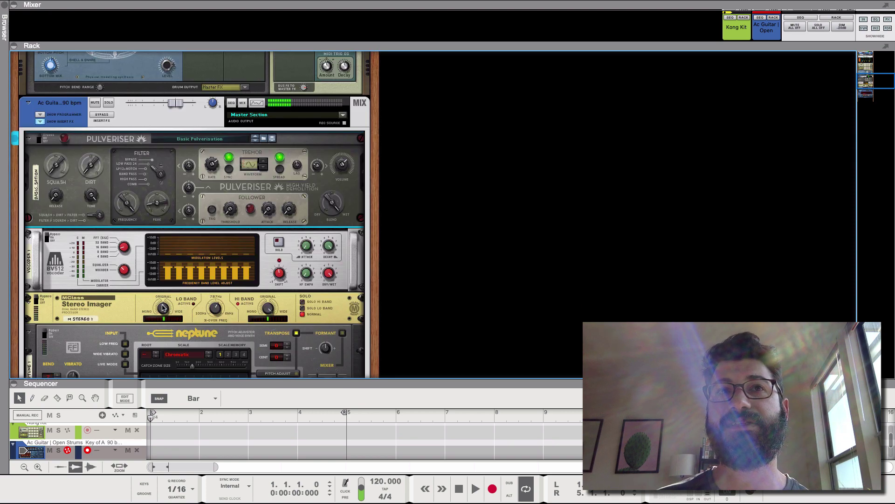
pyautogui.click(66, 264)
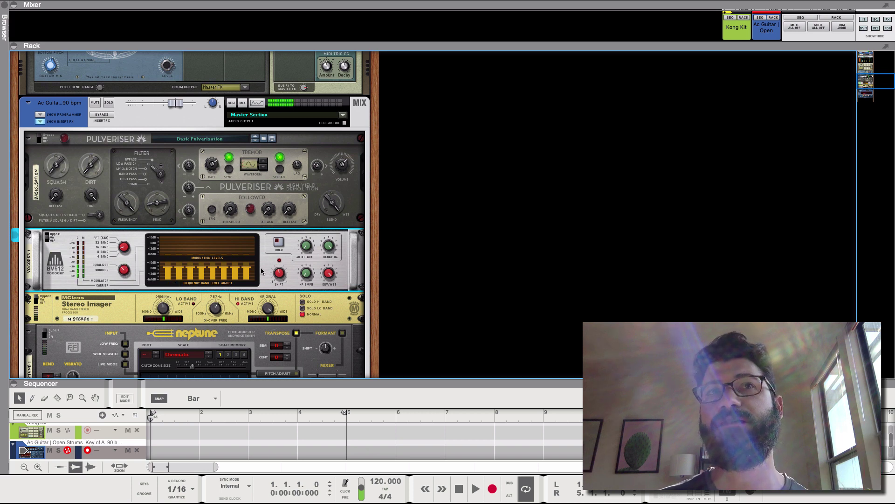
pyautogui.moveTo(246, 268)
pyautogui.mouseDown()
pyautogui.moveTo(242, 303)
pyautogui.moveTo(248, 275)
pyautogui.moveTo(247, 287)
pyautogui.moveTo(216, 265)
pyautogui.moveTo(196, 278)
pyautogui.moveTo(172, 270)
pyautogui.moveTo(172, 317)
pyautogui.moveTo(198, 244)
pyautogui.moveTo(213, 275)
pyautogui.mouseUp()
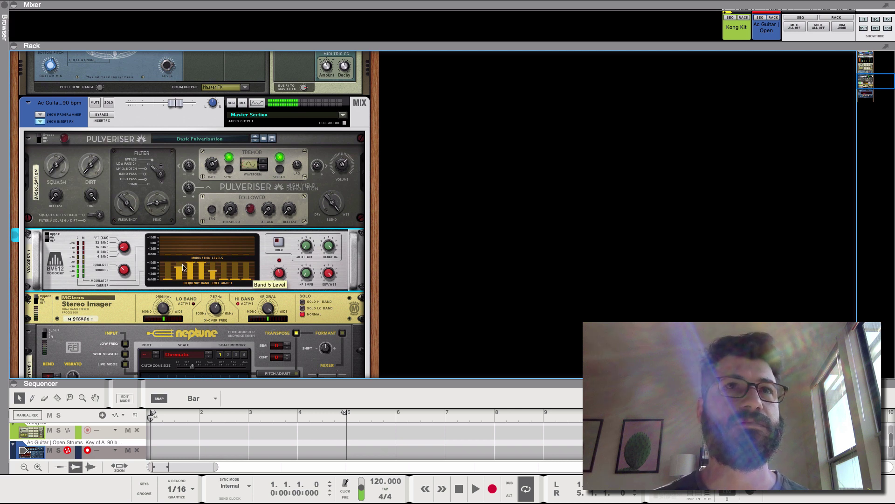
pyautogui.moveTo(125, 244)
pyautogui.mouseDown()
pyautogui.moveTo(125, 231)
pyautogui.moveTo(125, 241)
pyautogui.mouseUp()
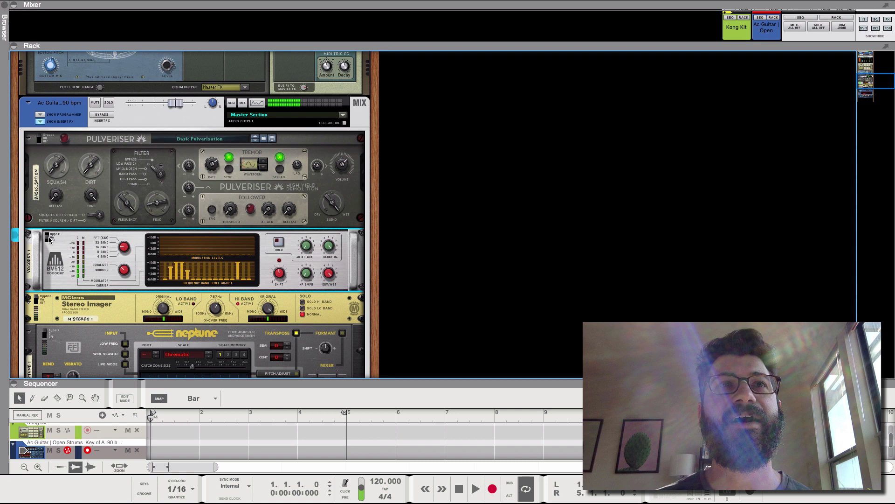
# Drop the Stereo Imager's X-Over Frequency to about 299 Hz and solo its low band.
pyautogui.click(40, 299)
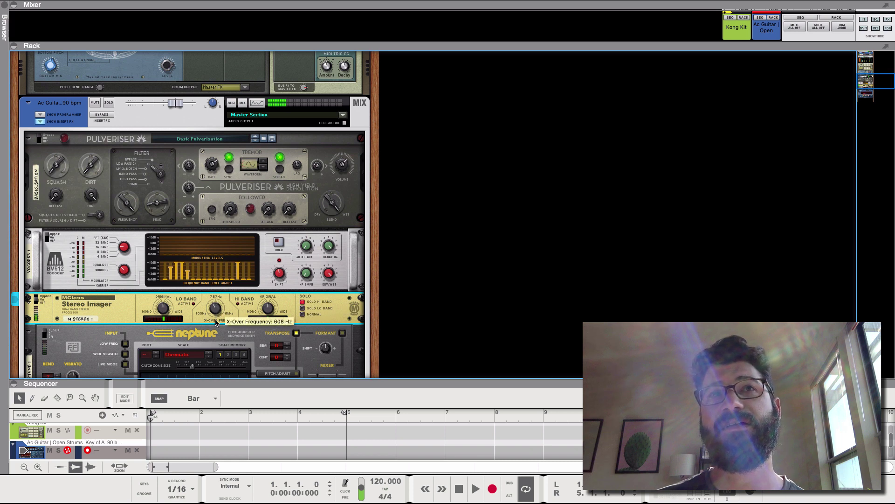
pyautogui.moveTo(216, 322)
pyautogui.mouseDown()
pyautogui.moveTo(213, 332)
pyautogui.moveTo(216, 310)
pyautogui.mouseUp()
pyautogui.click(302, 308)
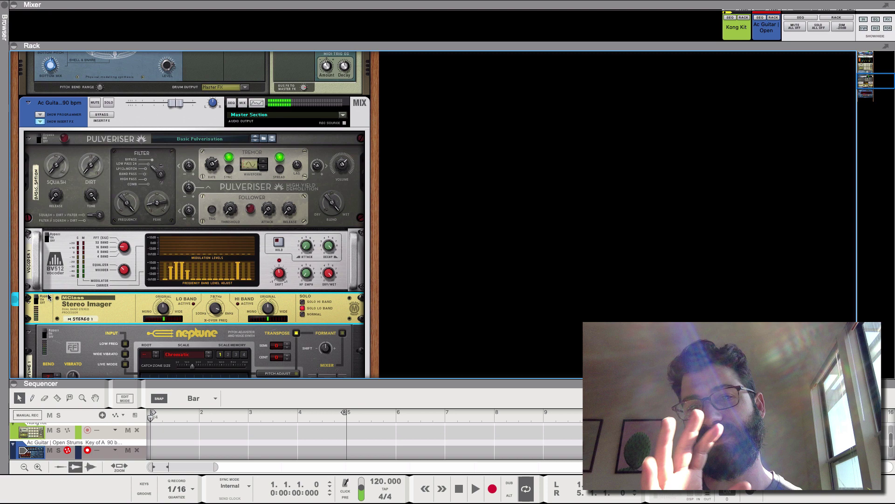
# In Neptune, set Semi transpose to +12 and Formant Shift to -26.
pyautogui.scroll(-5, 93, 336)
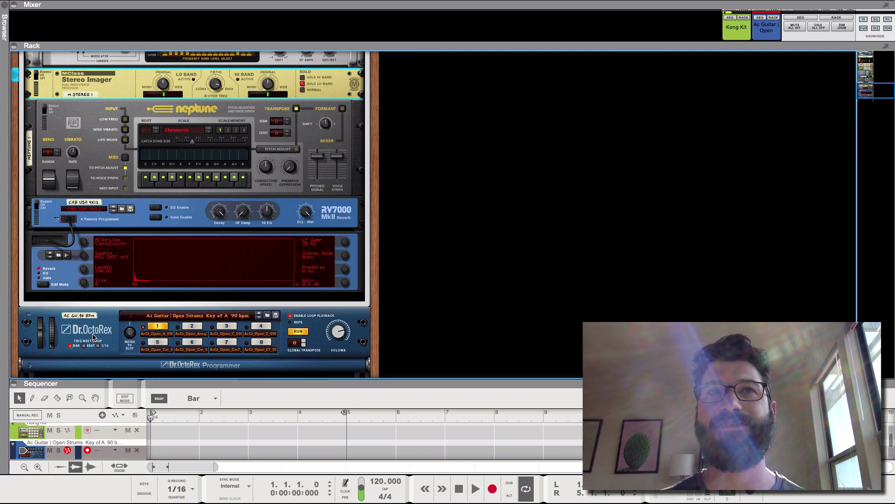
pyautogui.scroll(2, 93, 337)
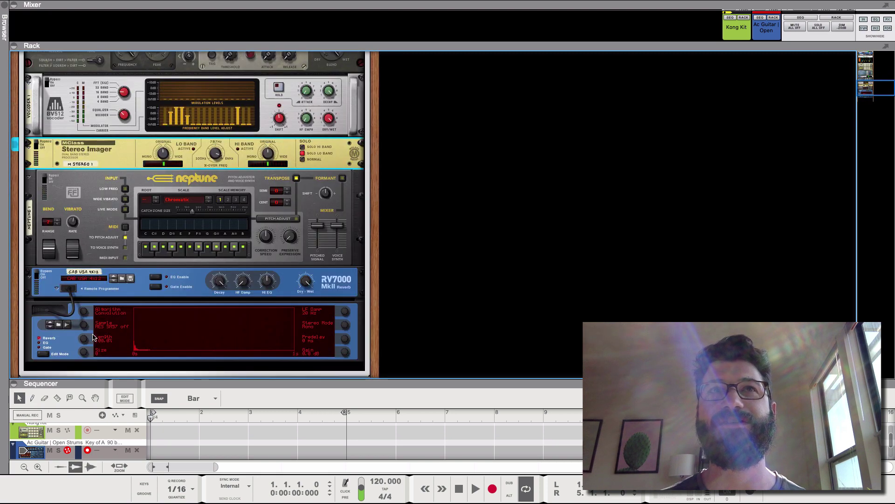
pyautogui.click(45, 179)
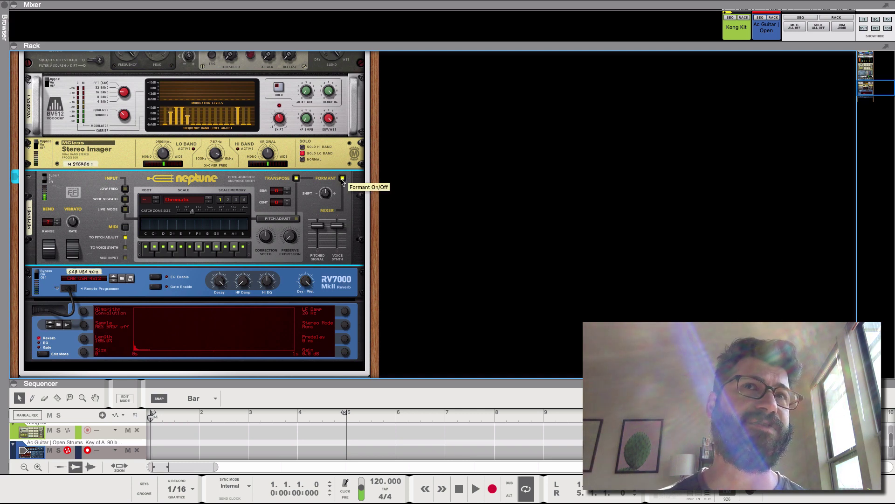
pyautogui.moveTo(328, 194); pyautogui.dragTo(332, 183)
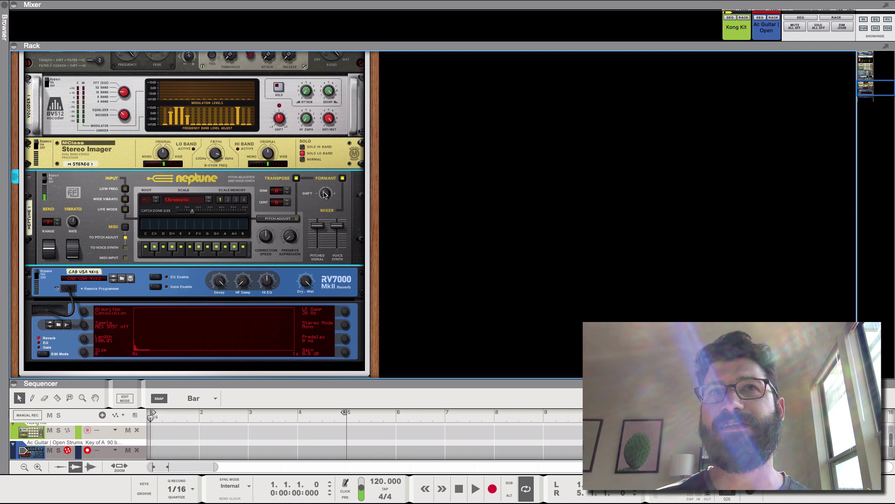
pyautogui.moveTo(322, 195); pyautogui.dragTo(333, 163)
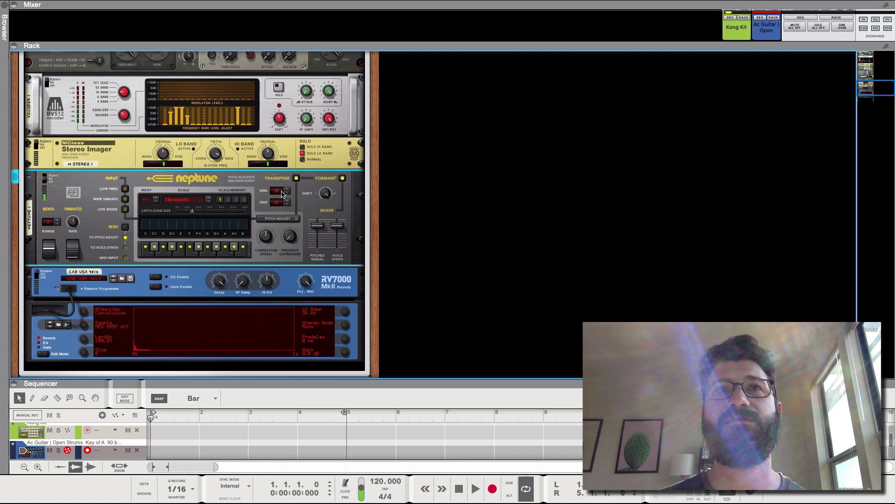
pyautogui.moveTo(277, 193); pyautogui.dragTo(286, 119)
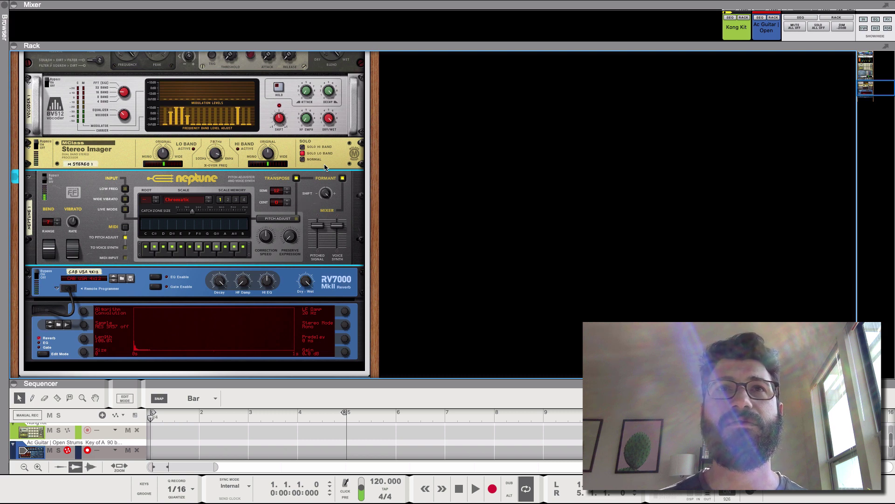
pyautogui.moveTo(325, 190); pyautogui.dragTo(319, 224)
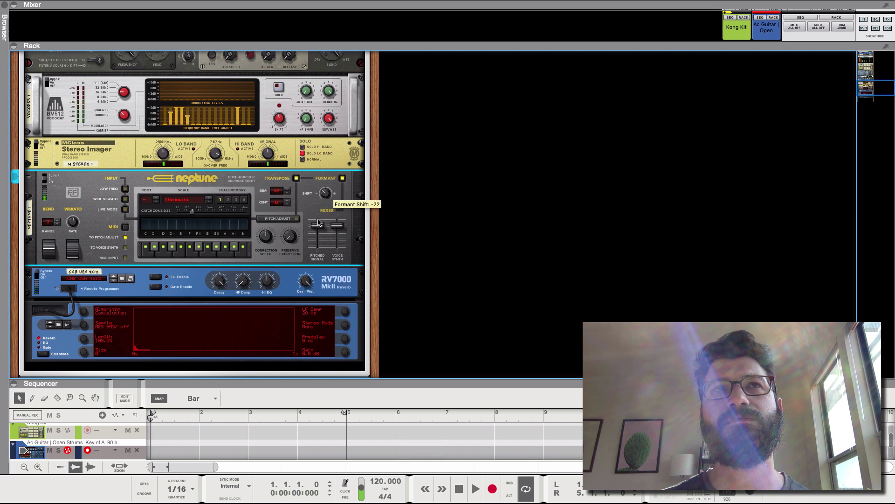
# Load the CAB T.DRIVE patch on the RV7000 reverb.
pyautogui.click(37, 276)
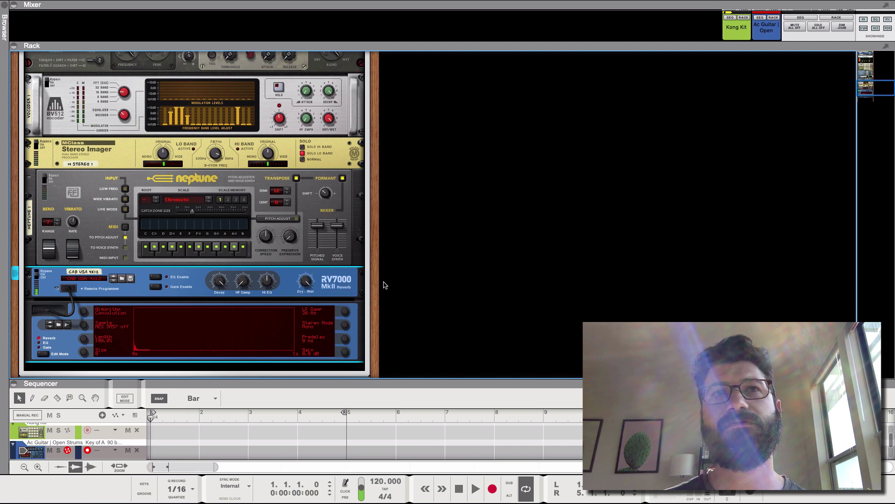
pyautogui.scroll(-1, 383, 285)
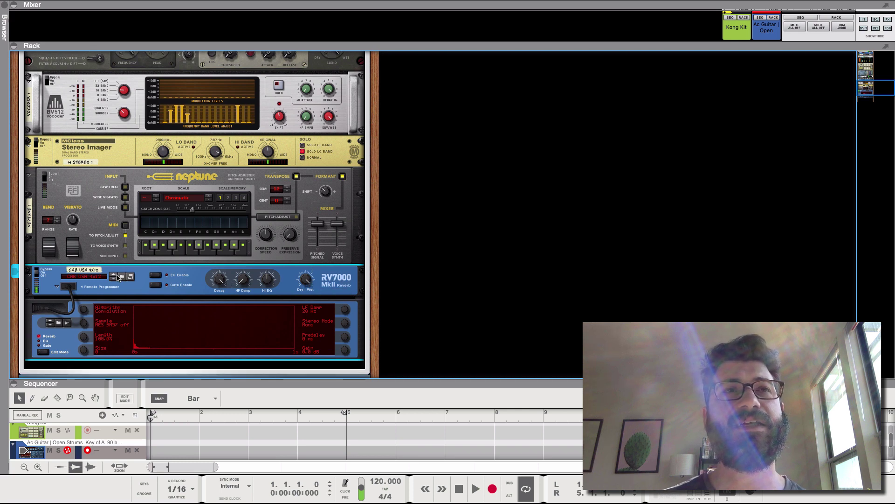
pyautogui.click(114, 278)
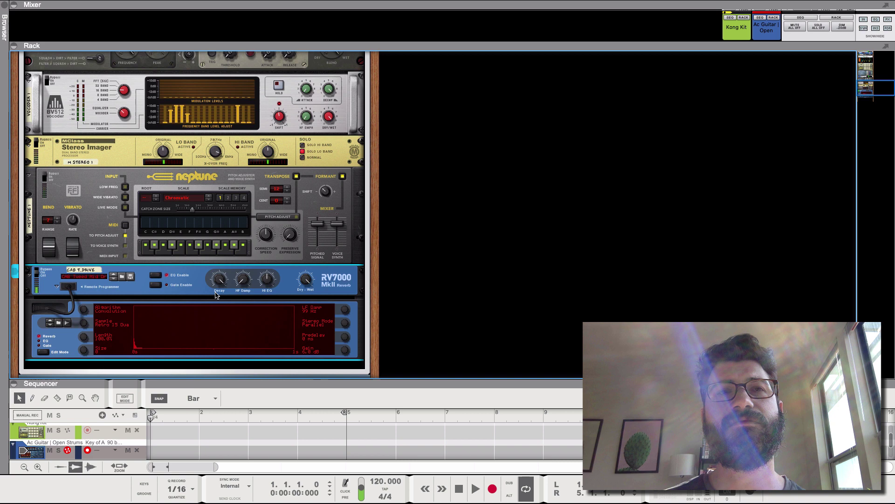
# Compare the RV7000 bypassed, then switch it back on.
pyautogui.scroll(-5, 215, 294)
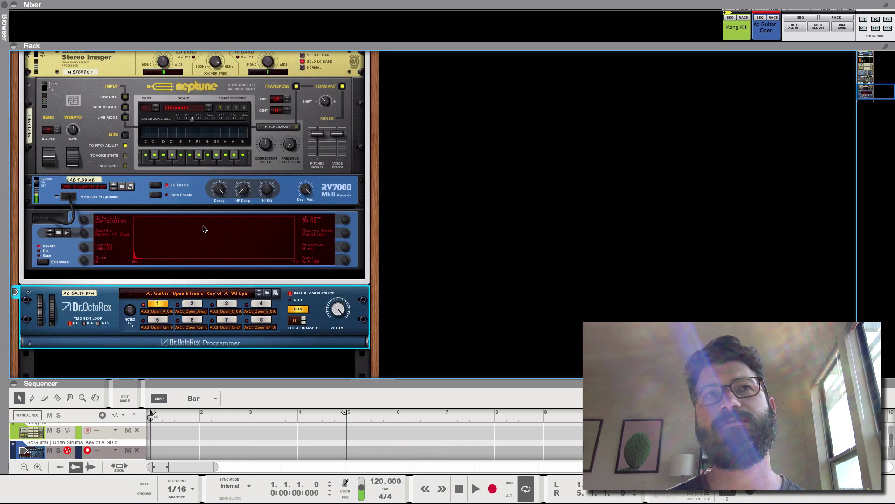
pyautogui.click(37, 179)
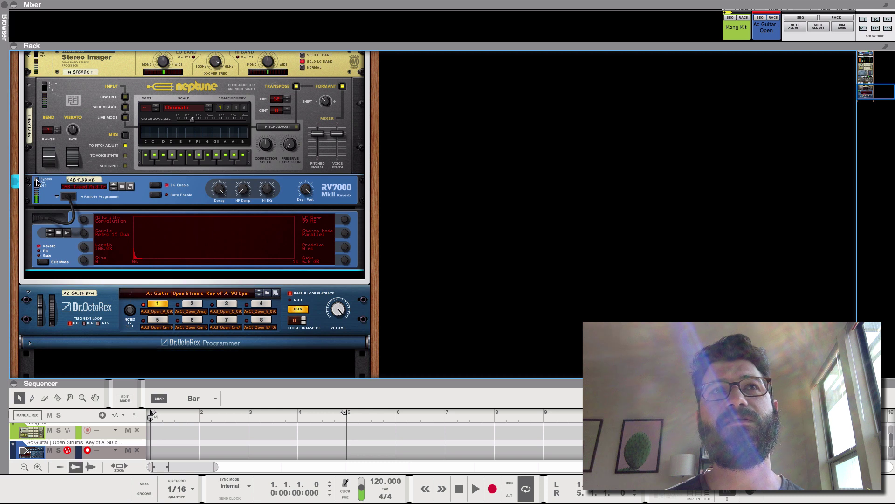
pyautogui.click(38, 182)
pyautogui.click(38, 184)
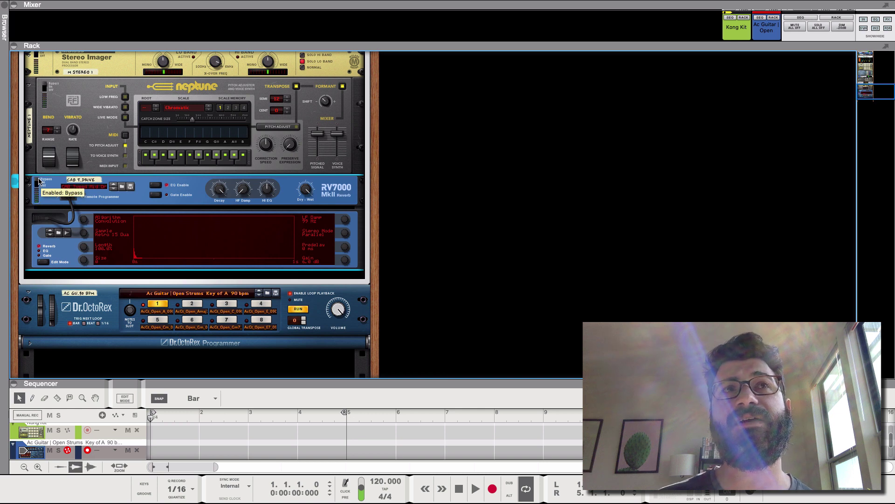
# Turn off RUN on the Dr.OctoRex guitar loop.
pyautogui.click(302, 308)
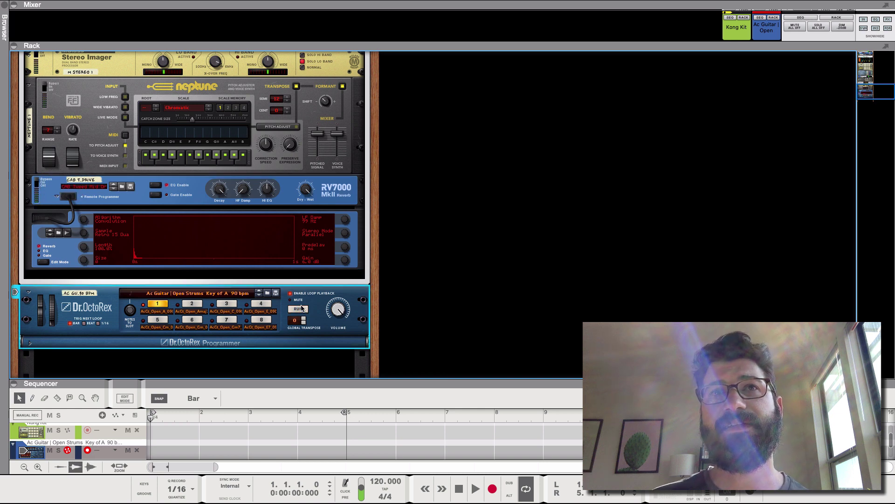